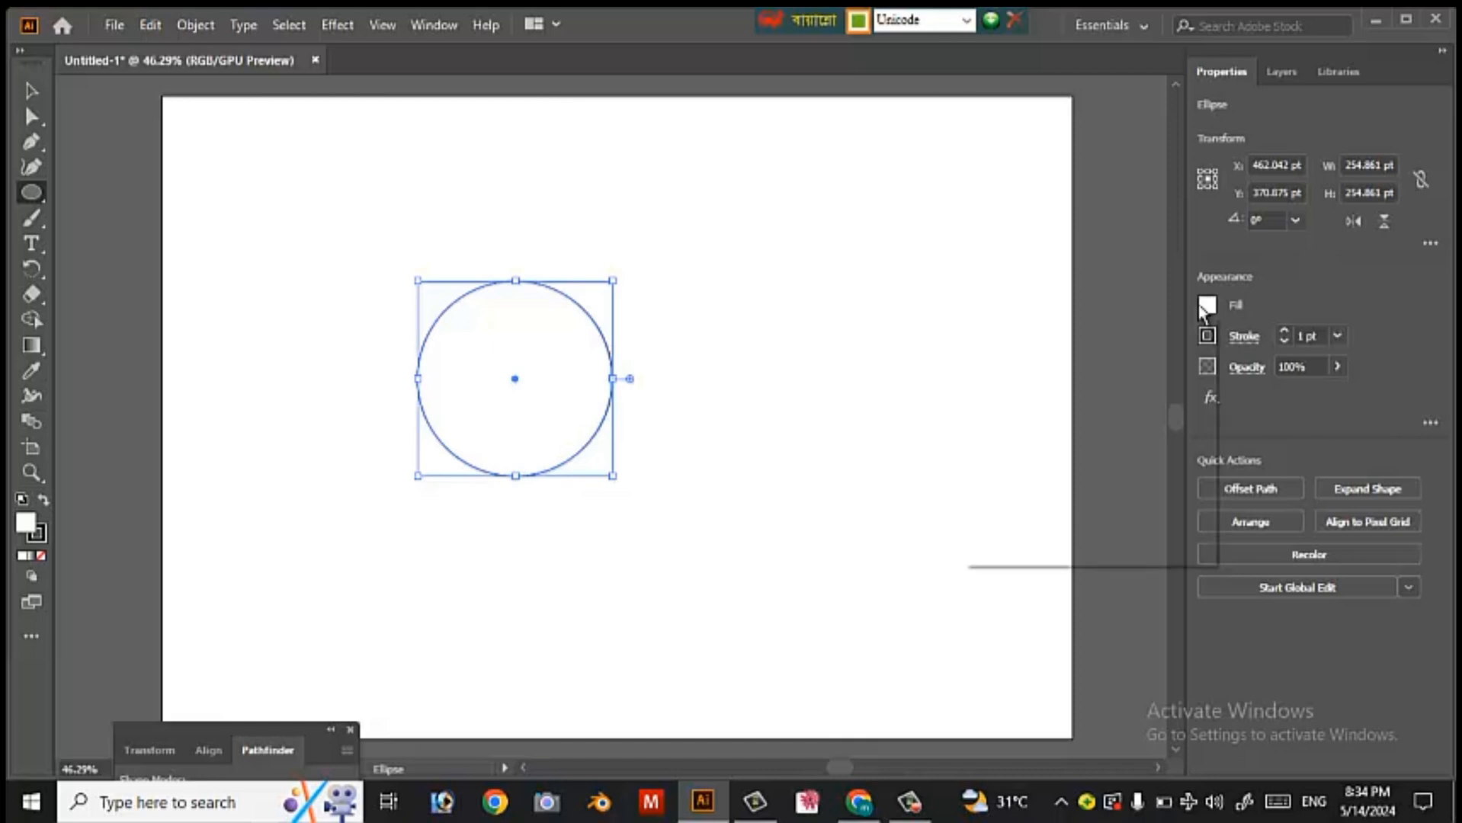
Step: Fill the circle with the red swatch and paste a duplicate of it onto the artboard
click(1204, 307)
click(1033, 381)
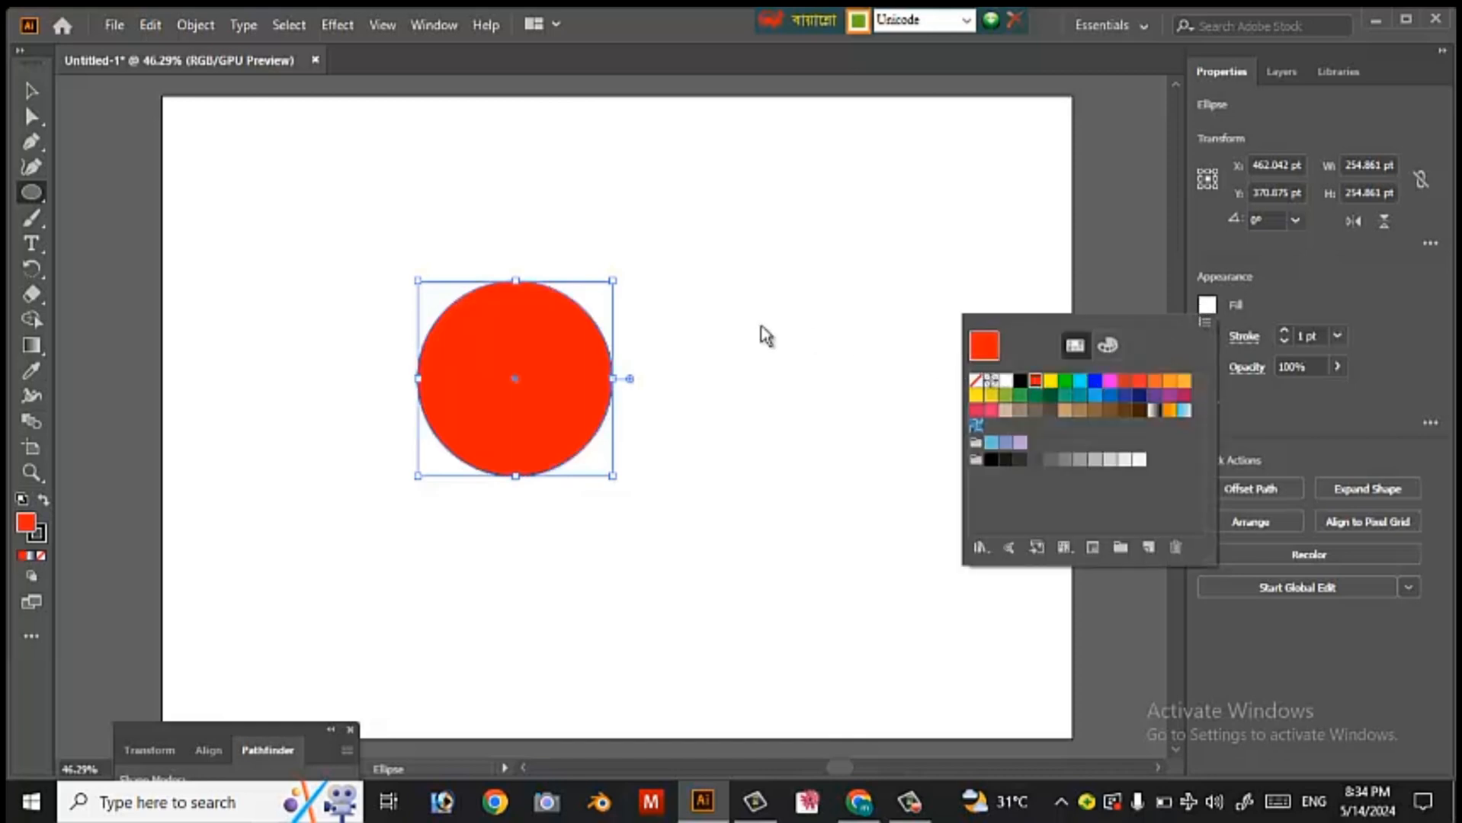
click(152, 25)
click(149, 28)
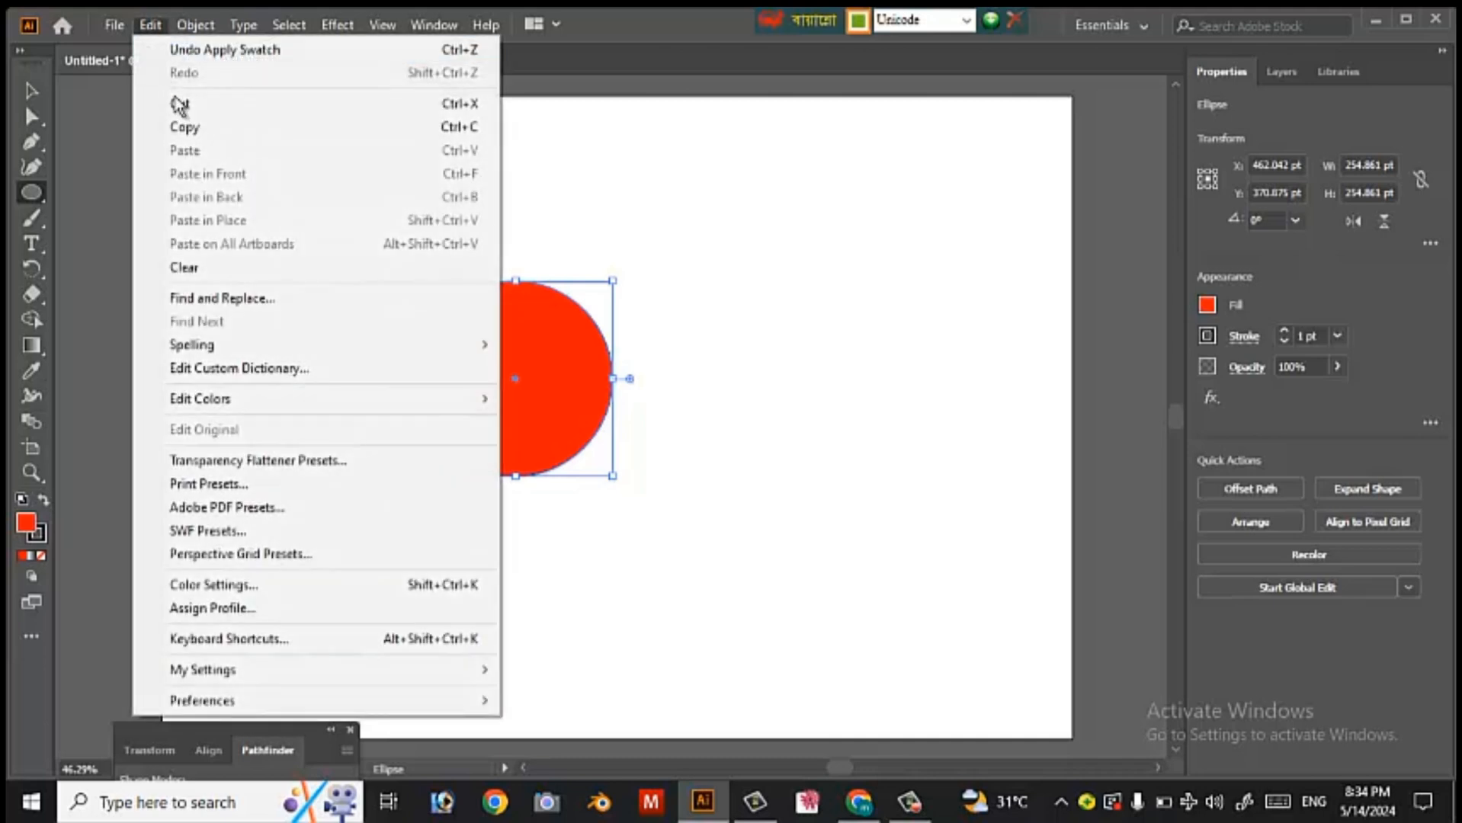
click(194, 126)
click(150, 26)
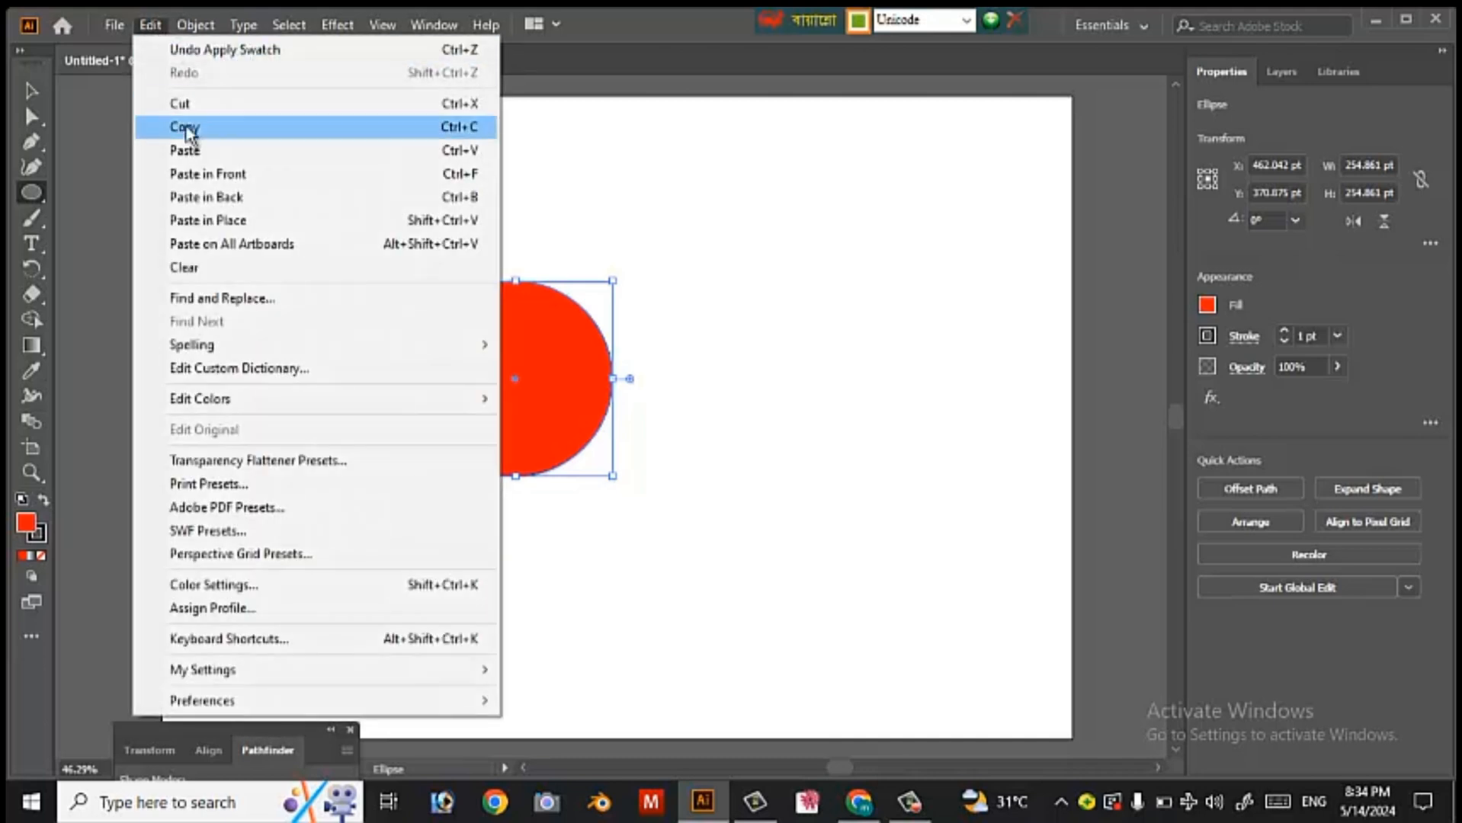
click(189, 147)
click(607, 397)
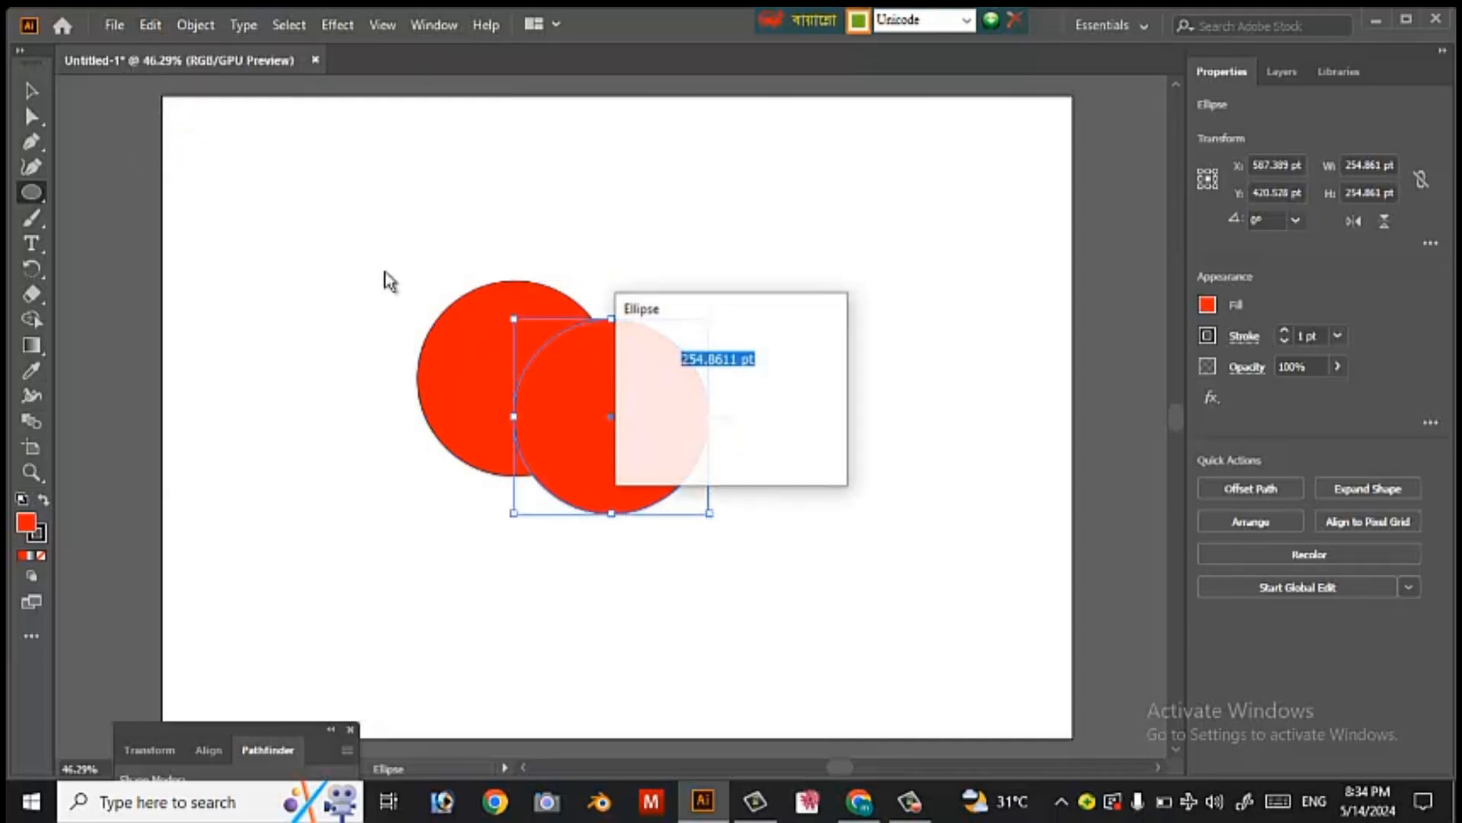
click(791, 443)
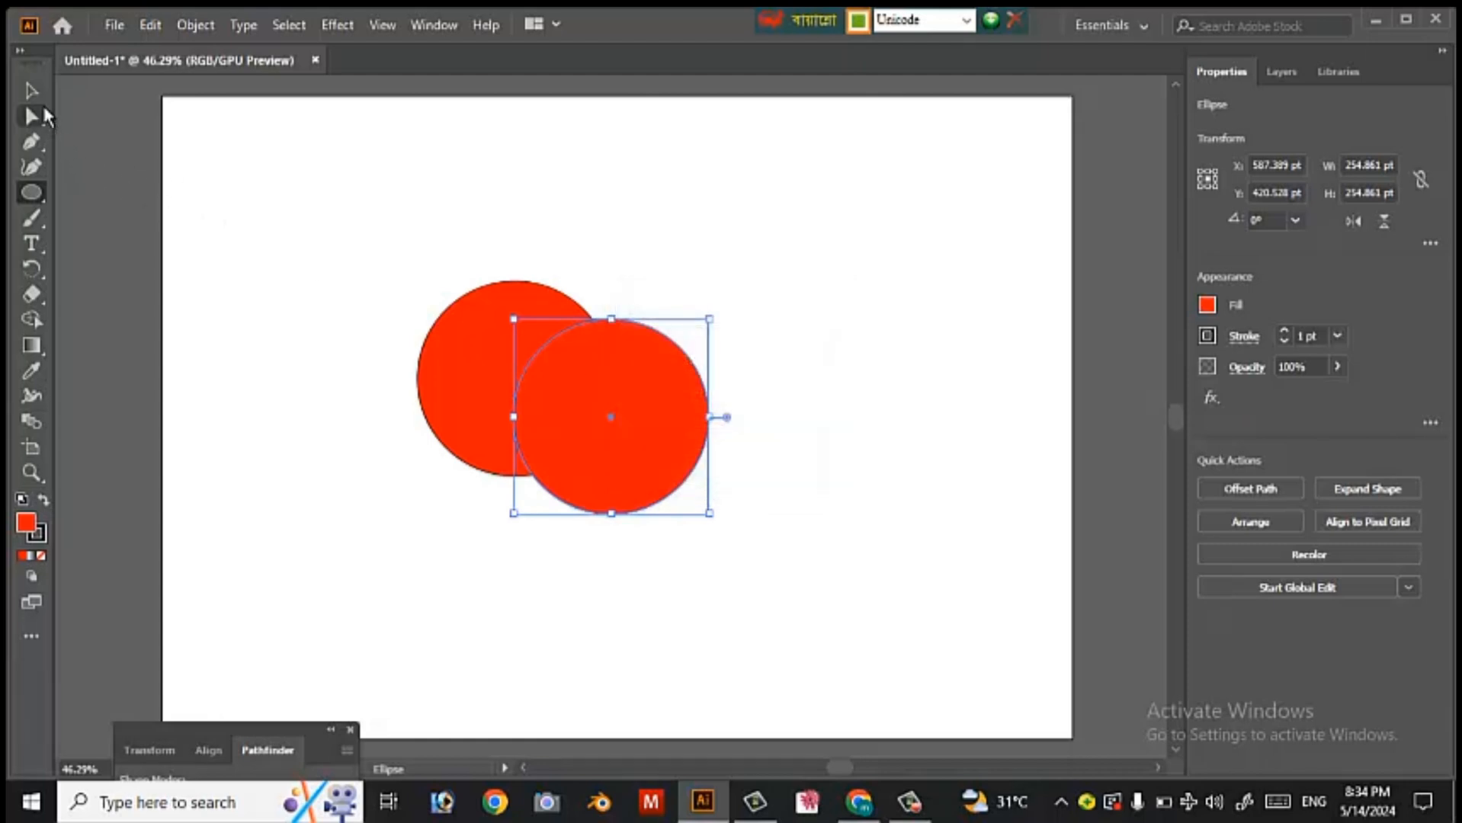
Step: Move the duplicate circle over the original with a slight offset and fill it with the blue swatch
click(30, 90)
drag(612, 414, 552, 384)
click(1206, 306)
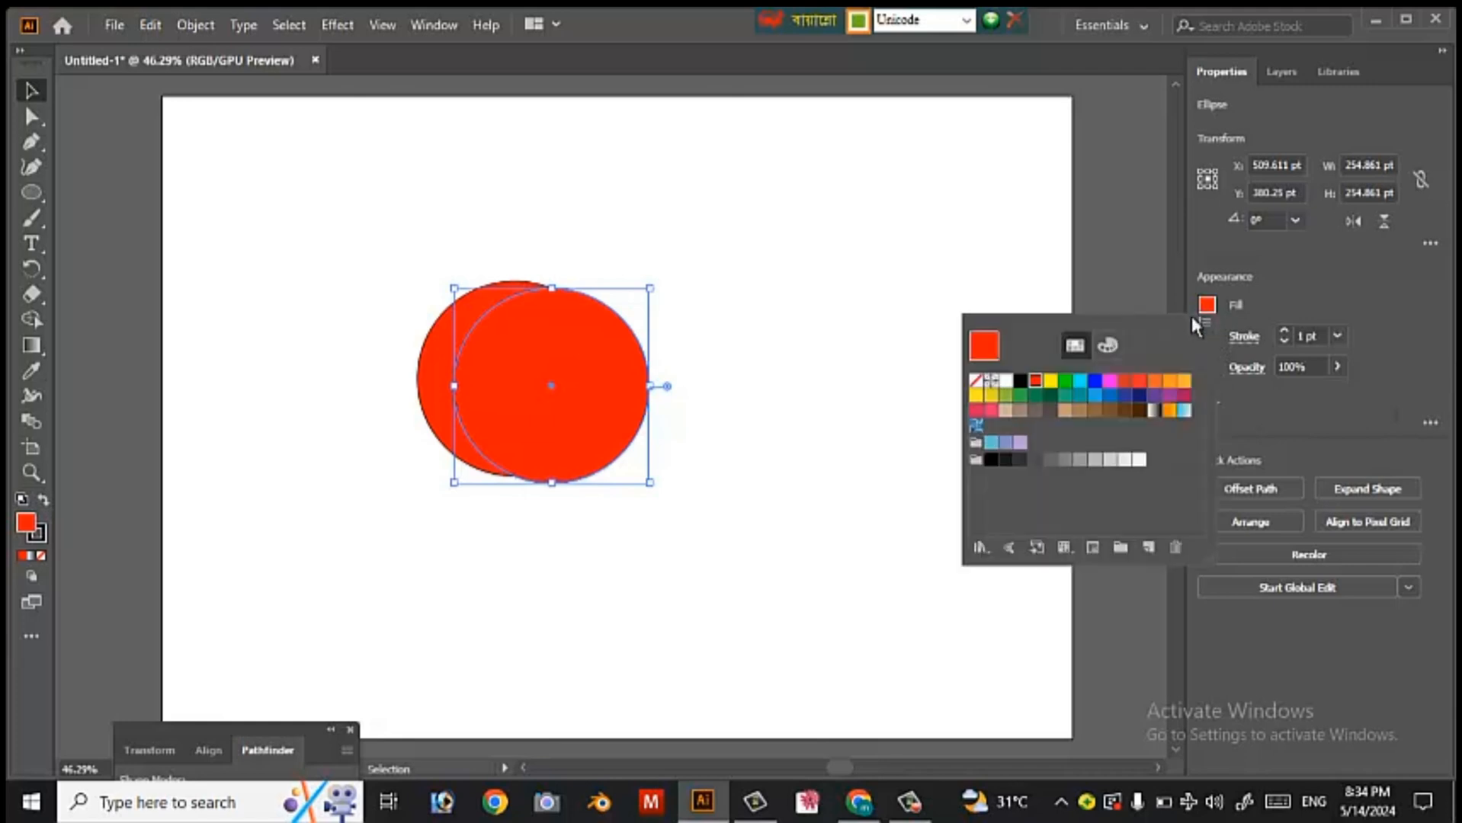
click(1095, 381)
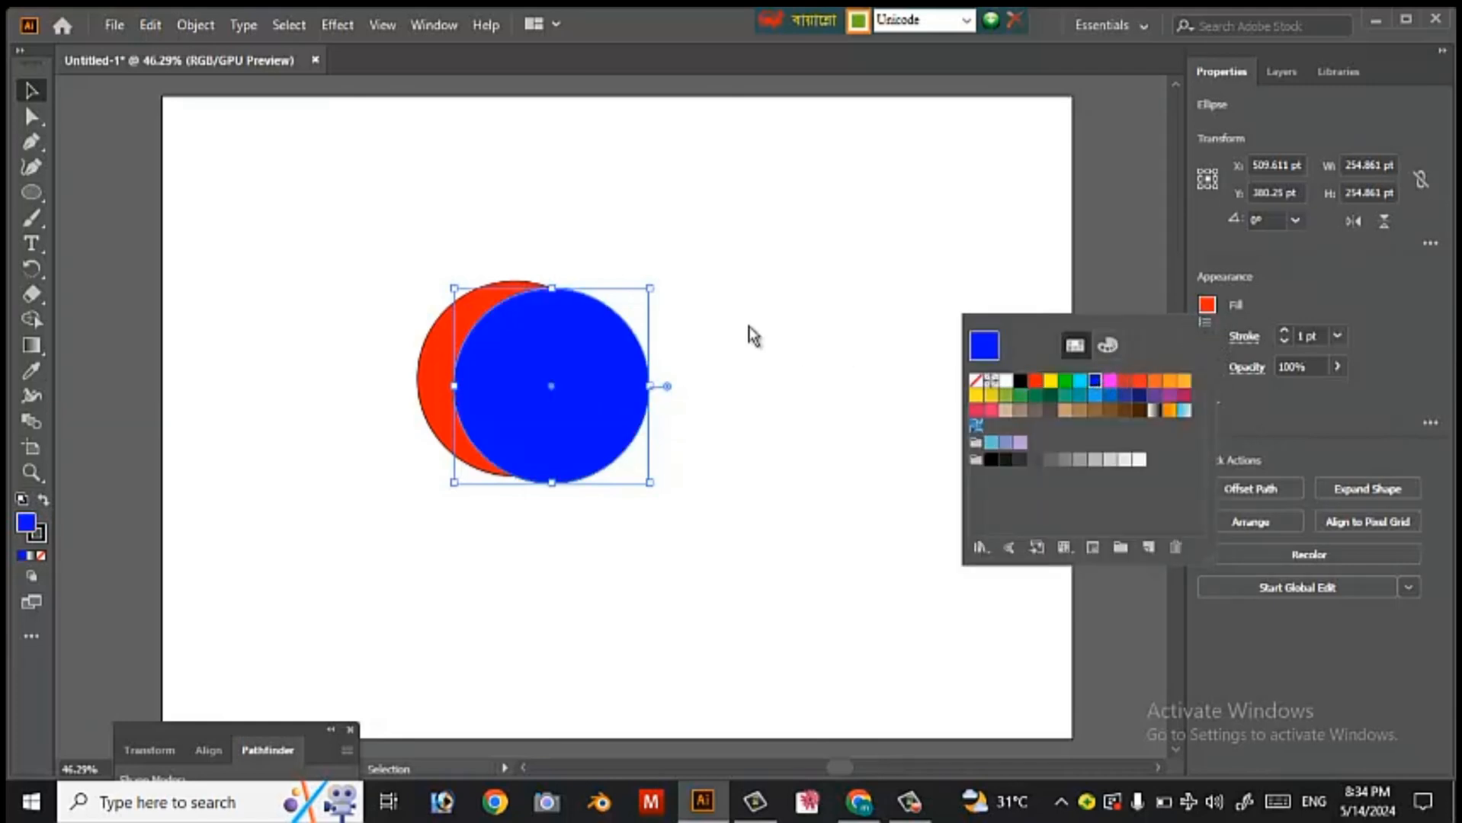
click(787, 266)
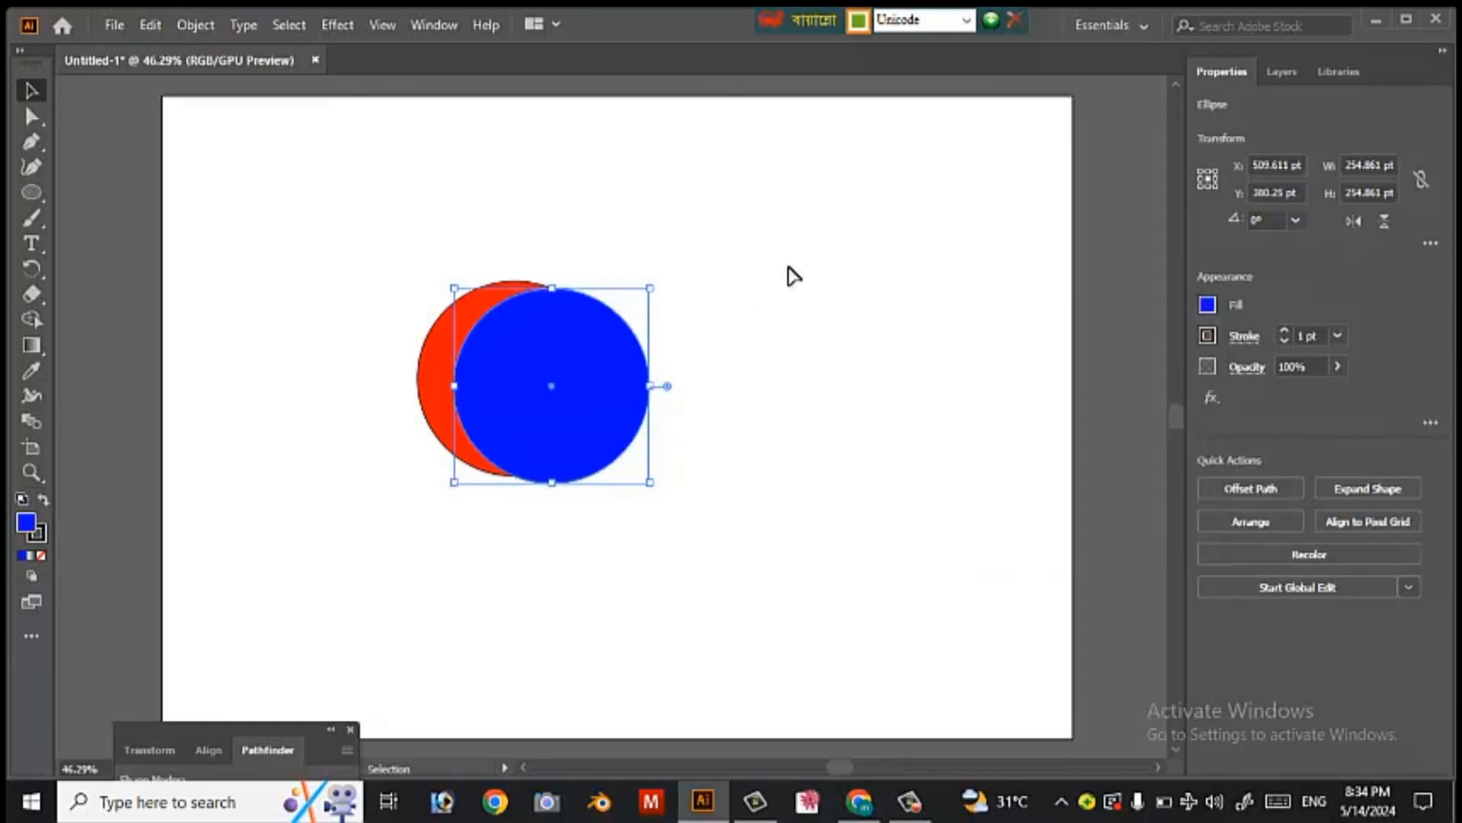
Step: Shift the blue circle closer to the red circle's centre and flatten it to about 240 pt high
click(668, 326)
click(555, 388)
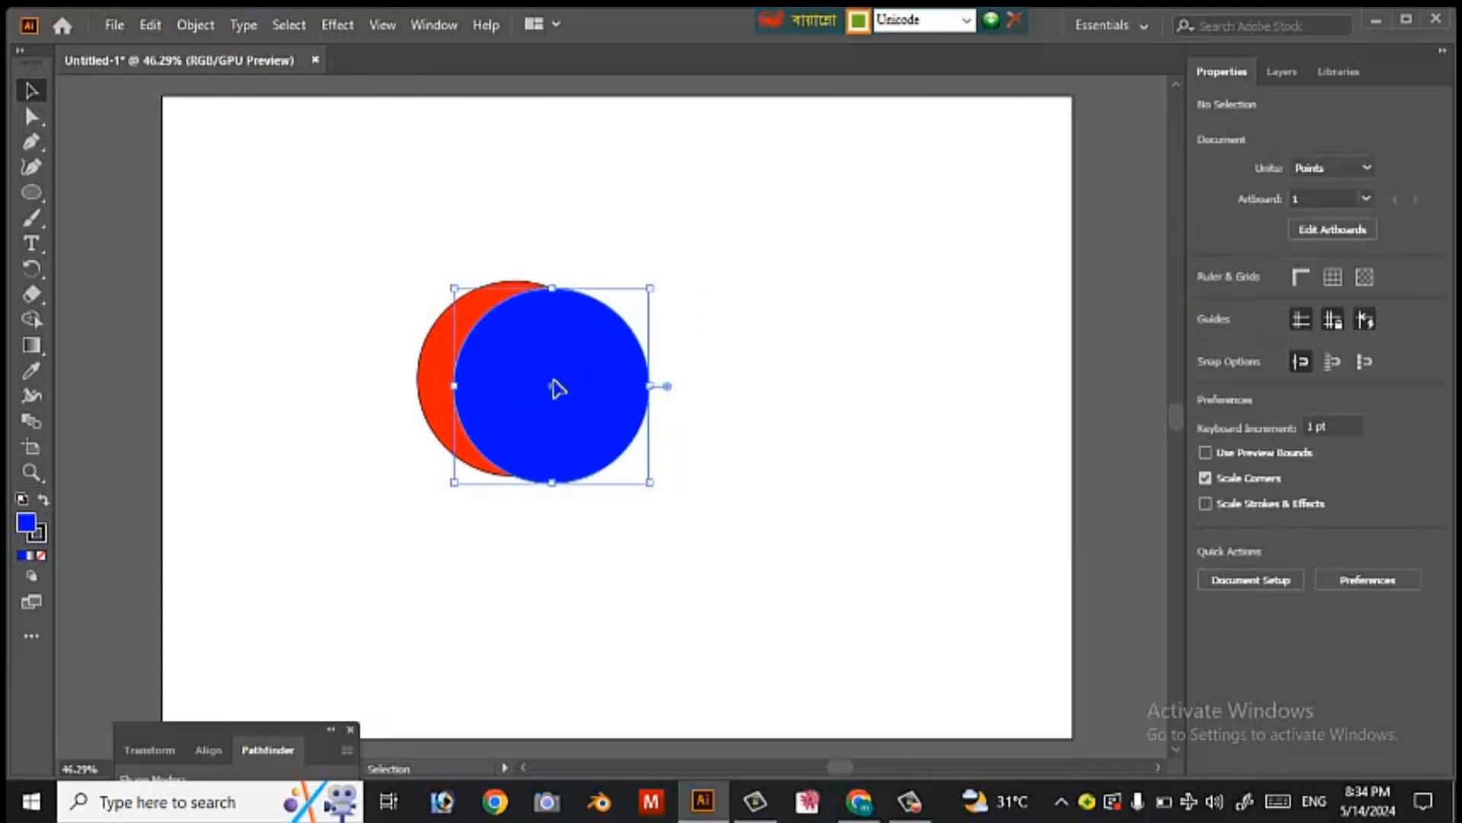
drag(555, 388, 546, 389)
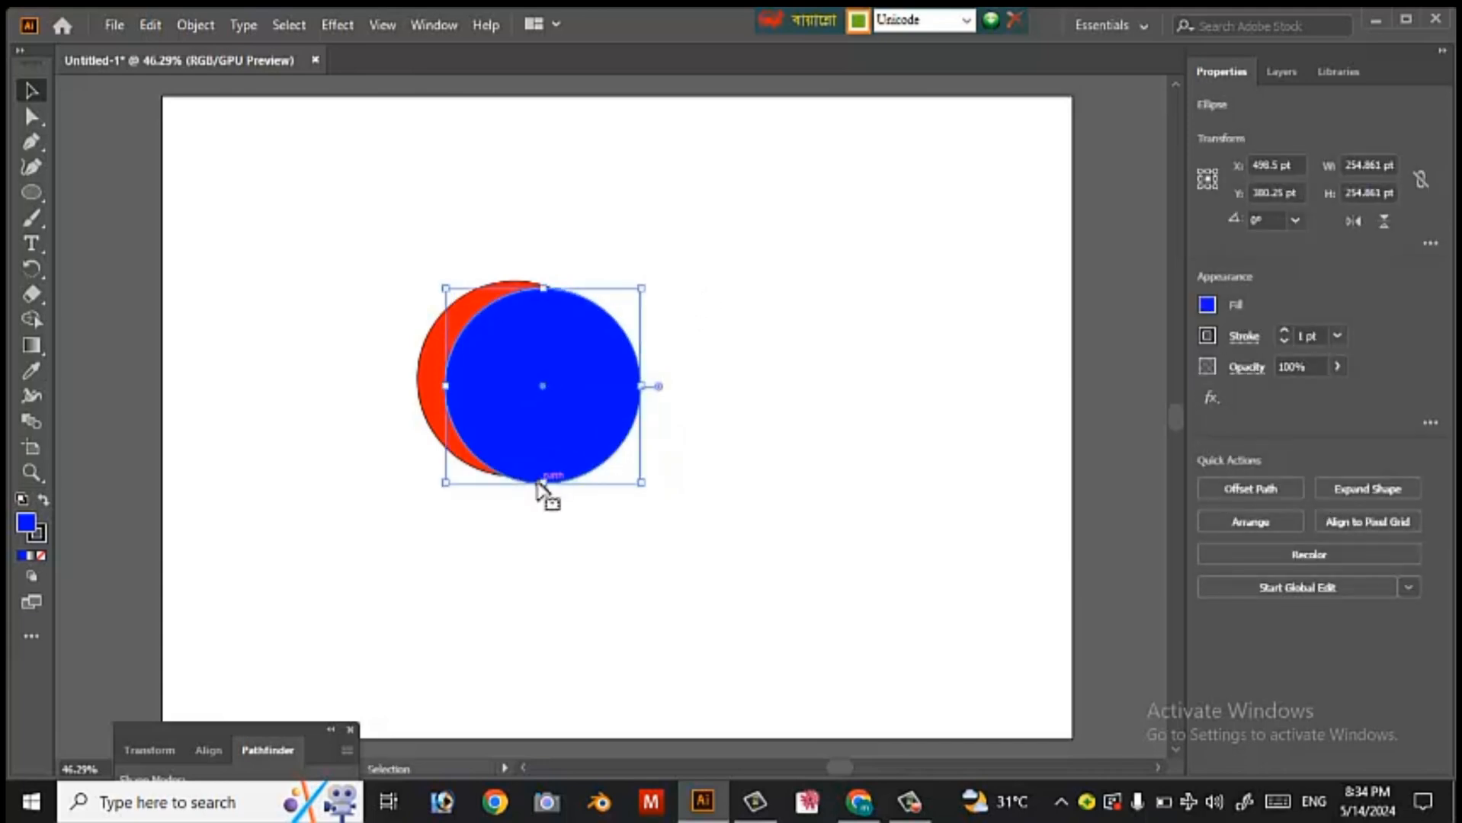
drag(543, 483, 545, 472)
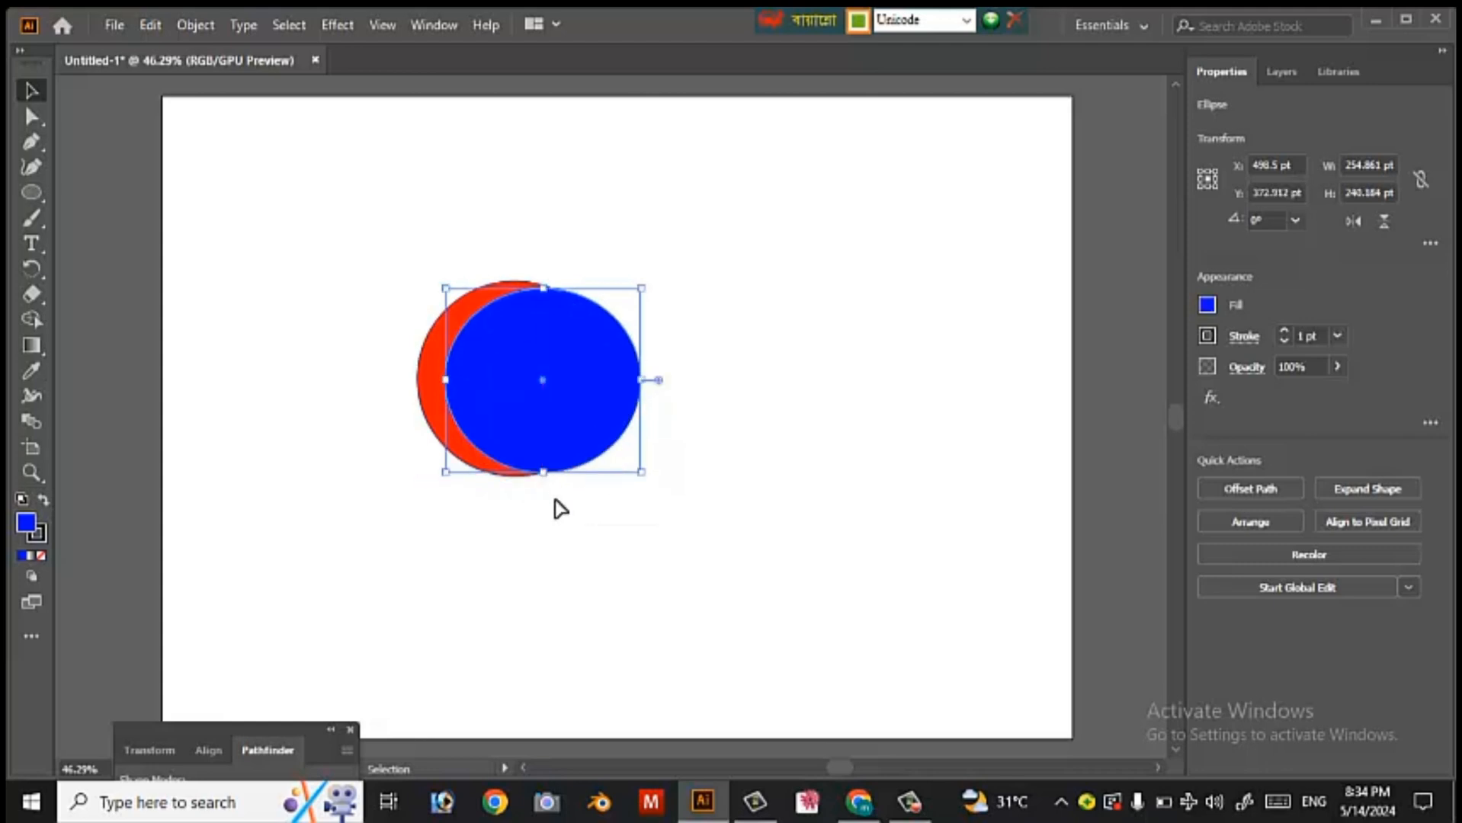
click(711, 267)
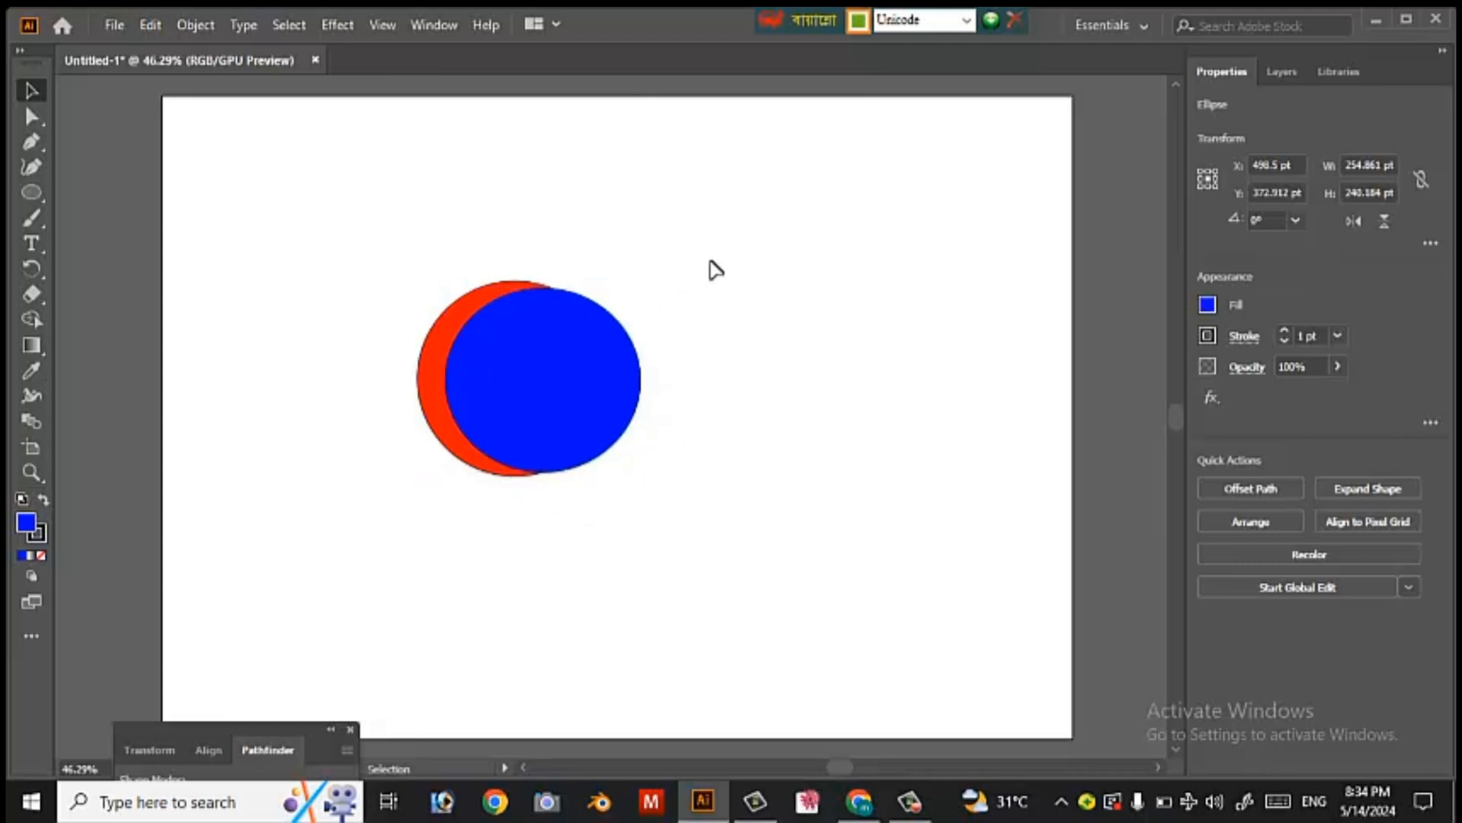
Step: Reduce the stroke weight of the red and blue circles to 0.75 pt
click(455, 442)
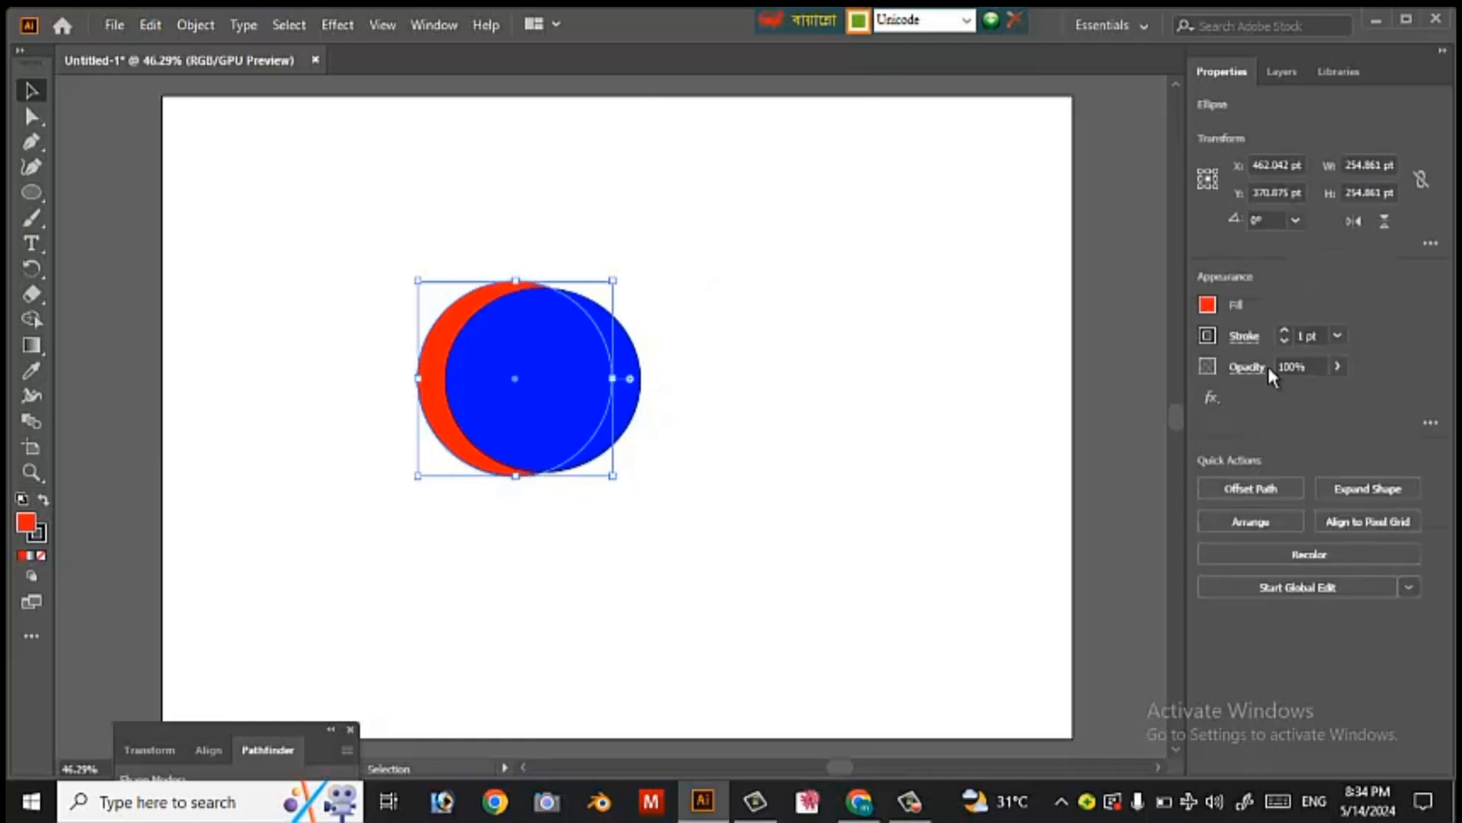
click(1283, 343)
click(662, 242)
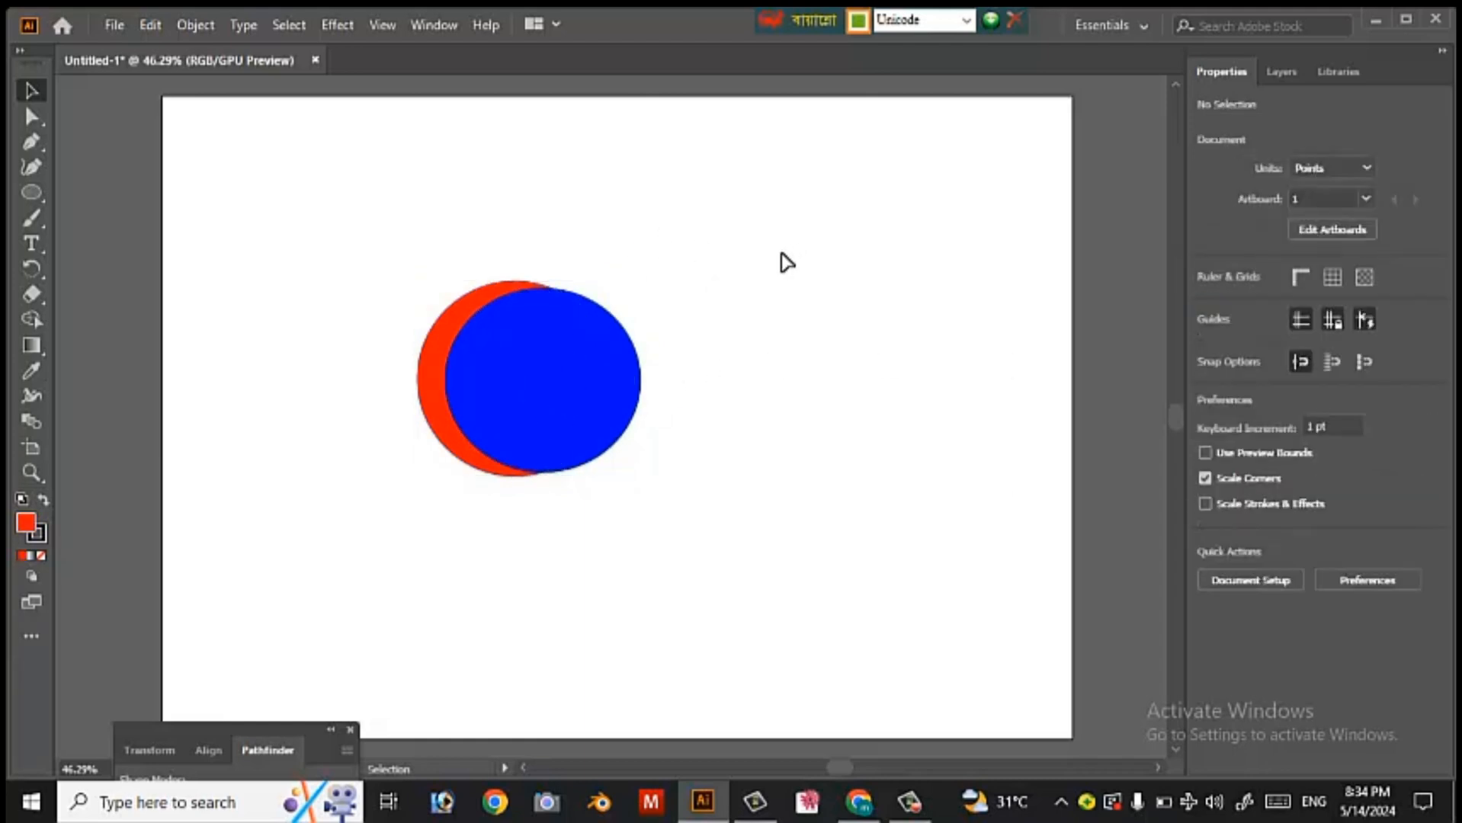
click(586, 404)
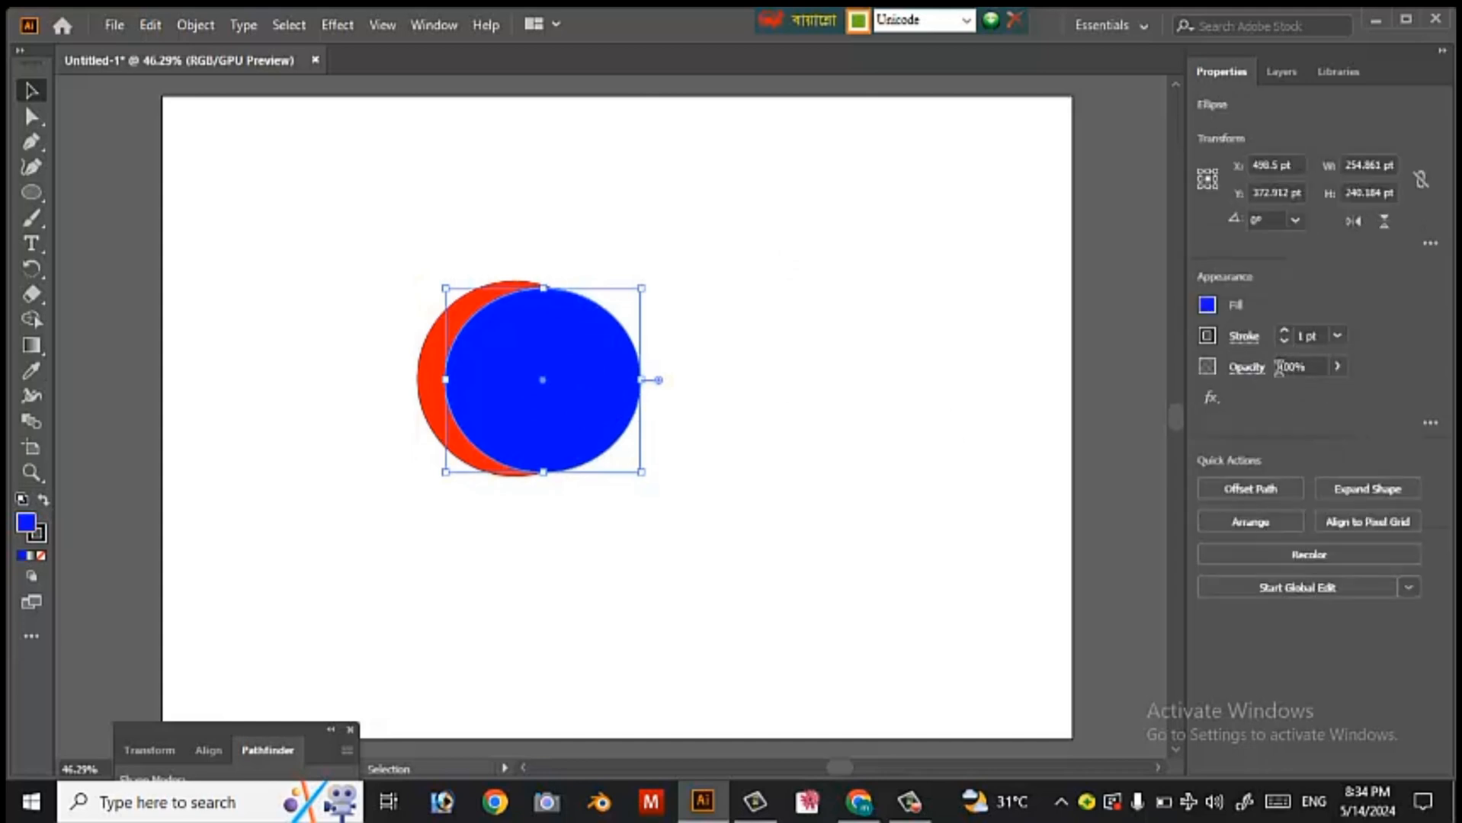
click(790, 243)
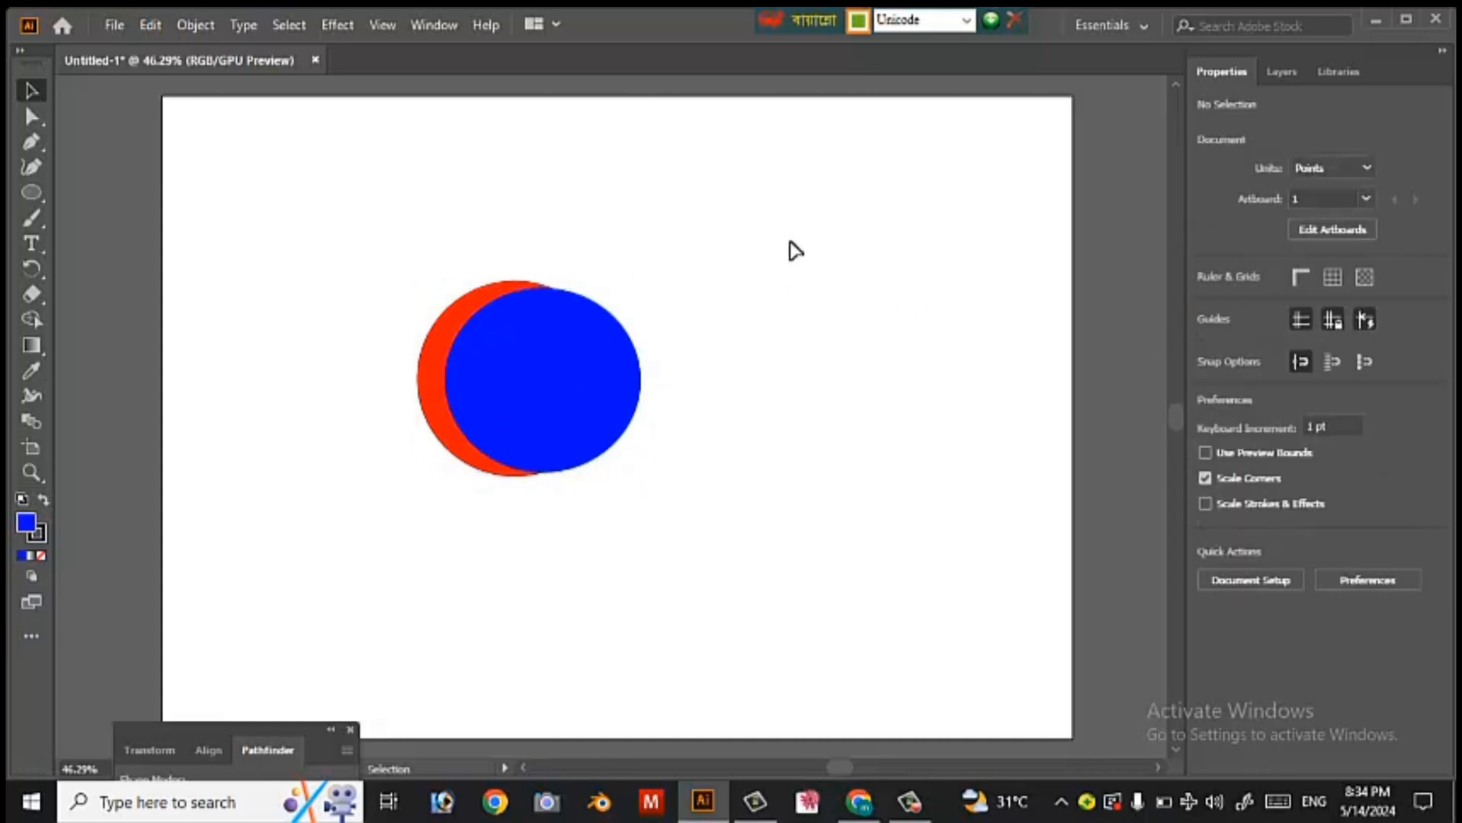
Step: Remove the whole blue area from the two overlapping circles with the Shape Builder tool, keeping only the red crescent
drag(785, 240, 366, 525)
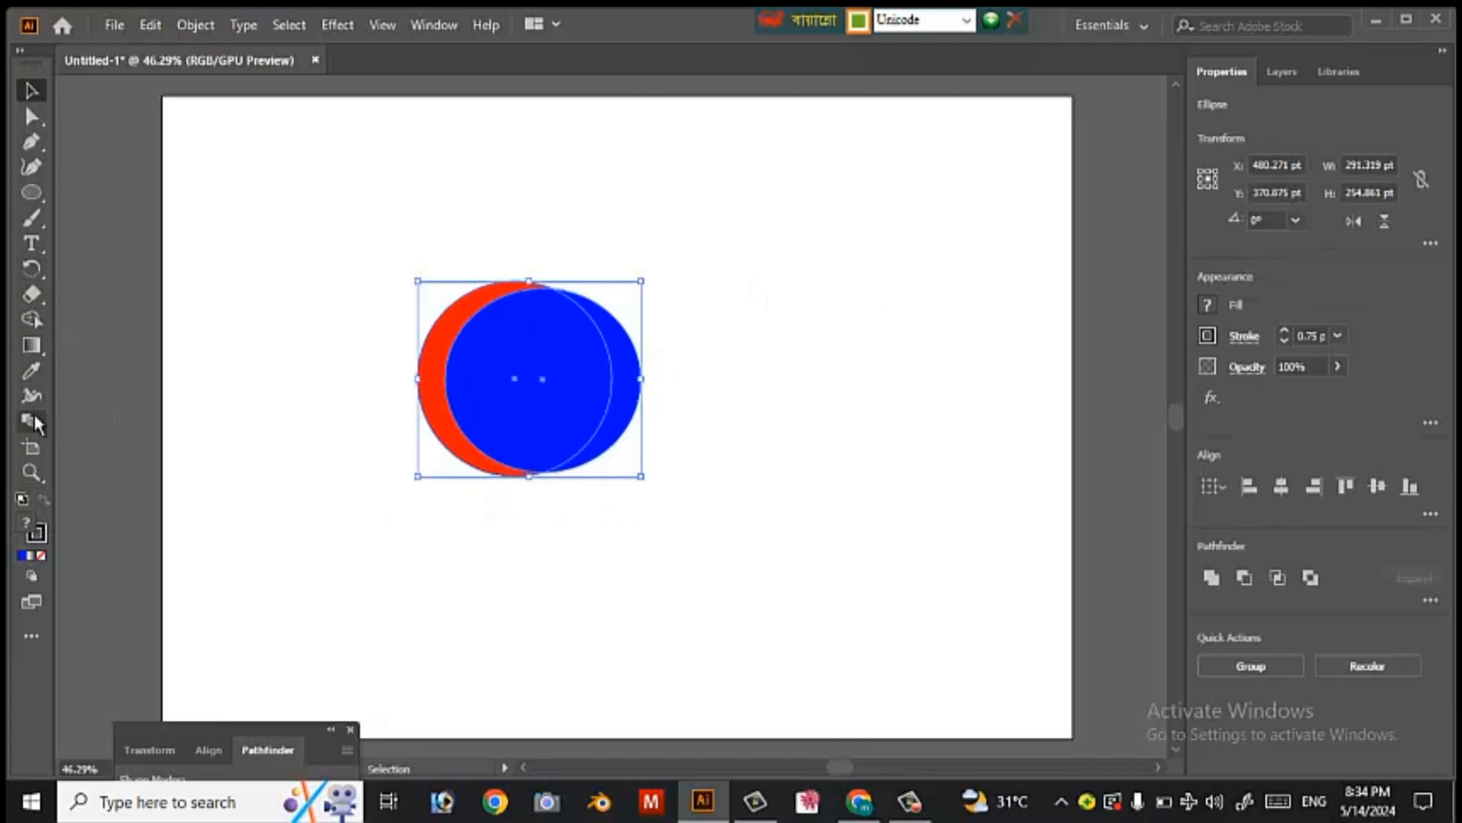
click(33, 320)
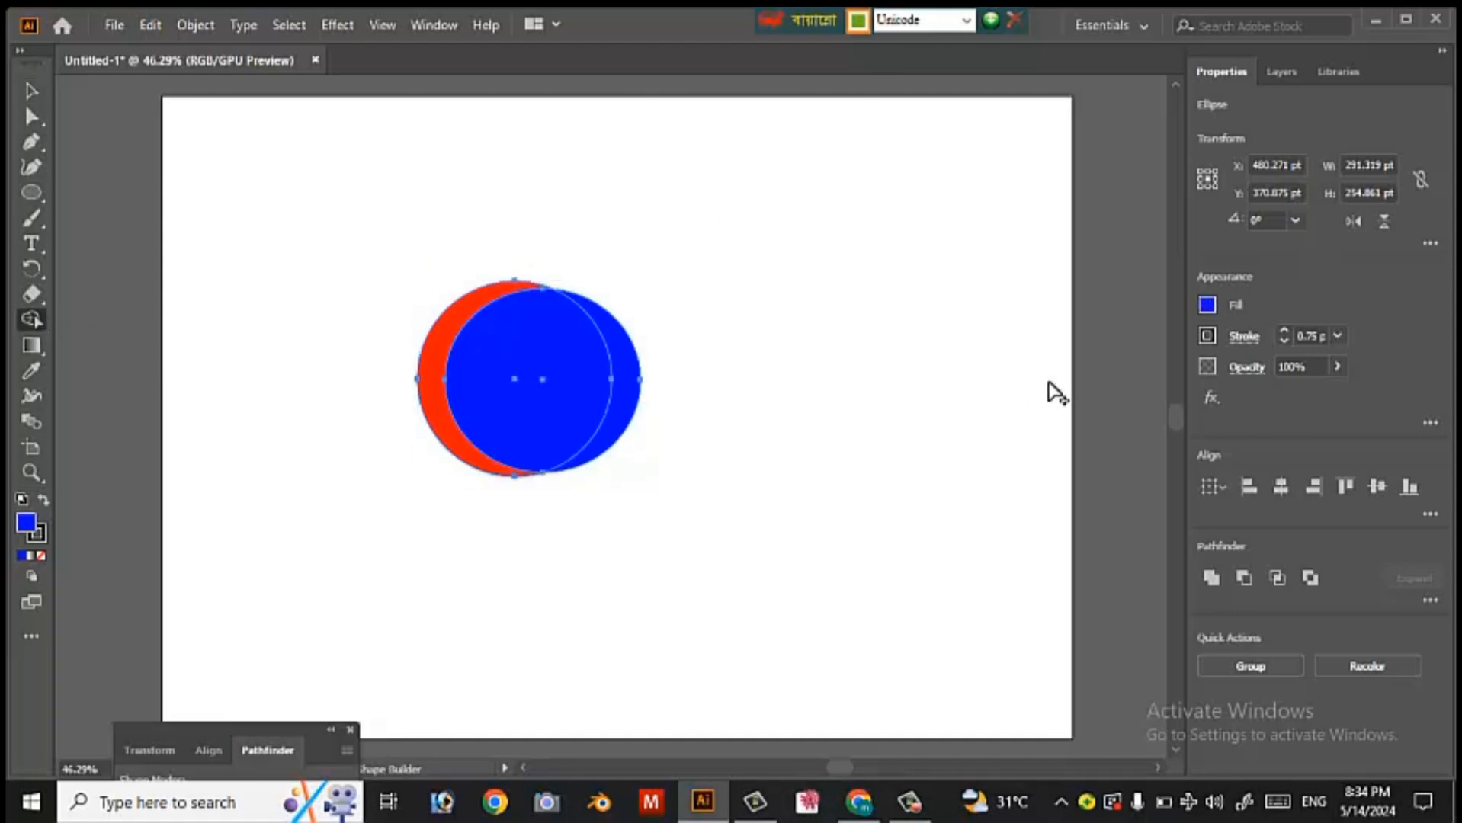
mouse_move(794, 258)
mouse_down()
mouse_move(554, 358)
mouse_move(578, 370)
mouse_up()
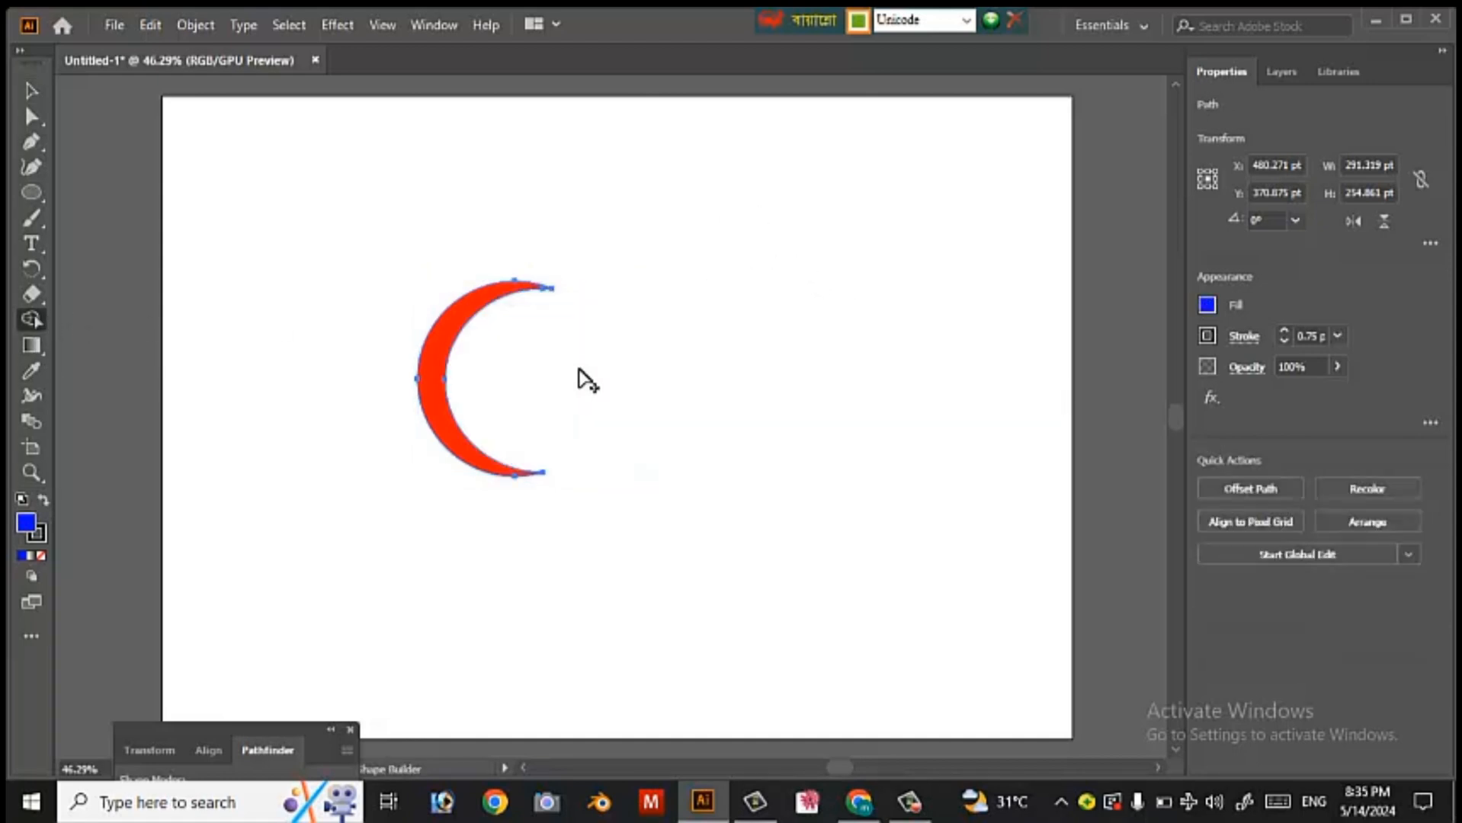
click(32, 91)
click(267, 214)
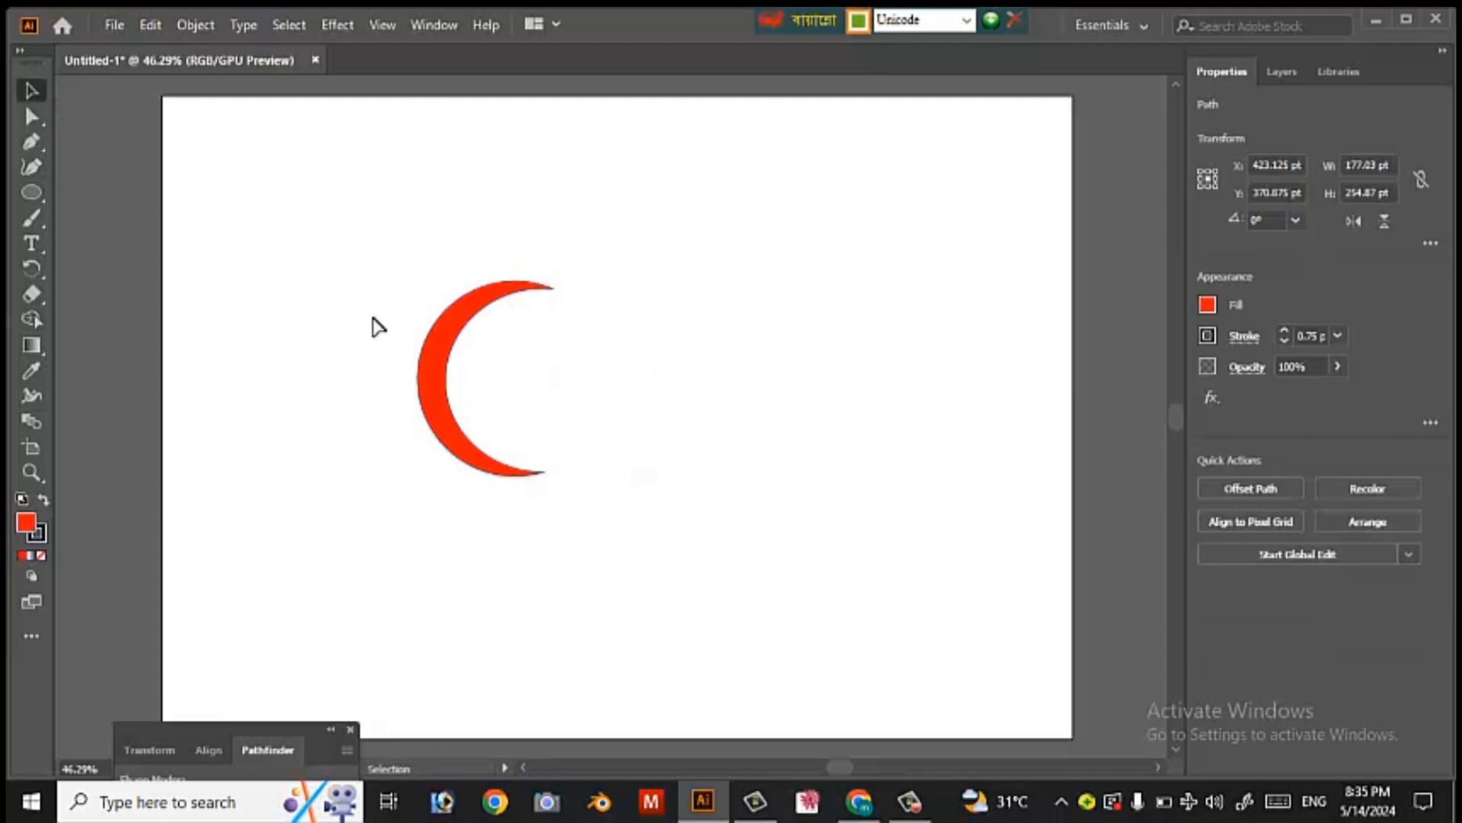
Step: Remove the stroke from the red crescent
click(440, 385)
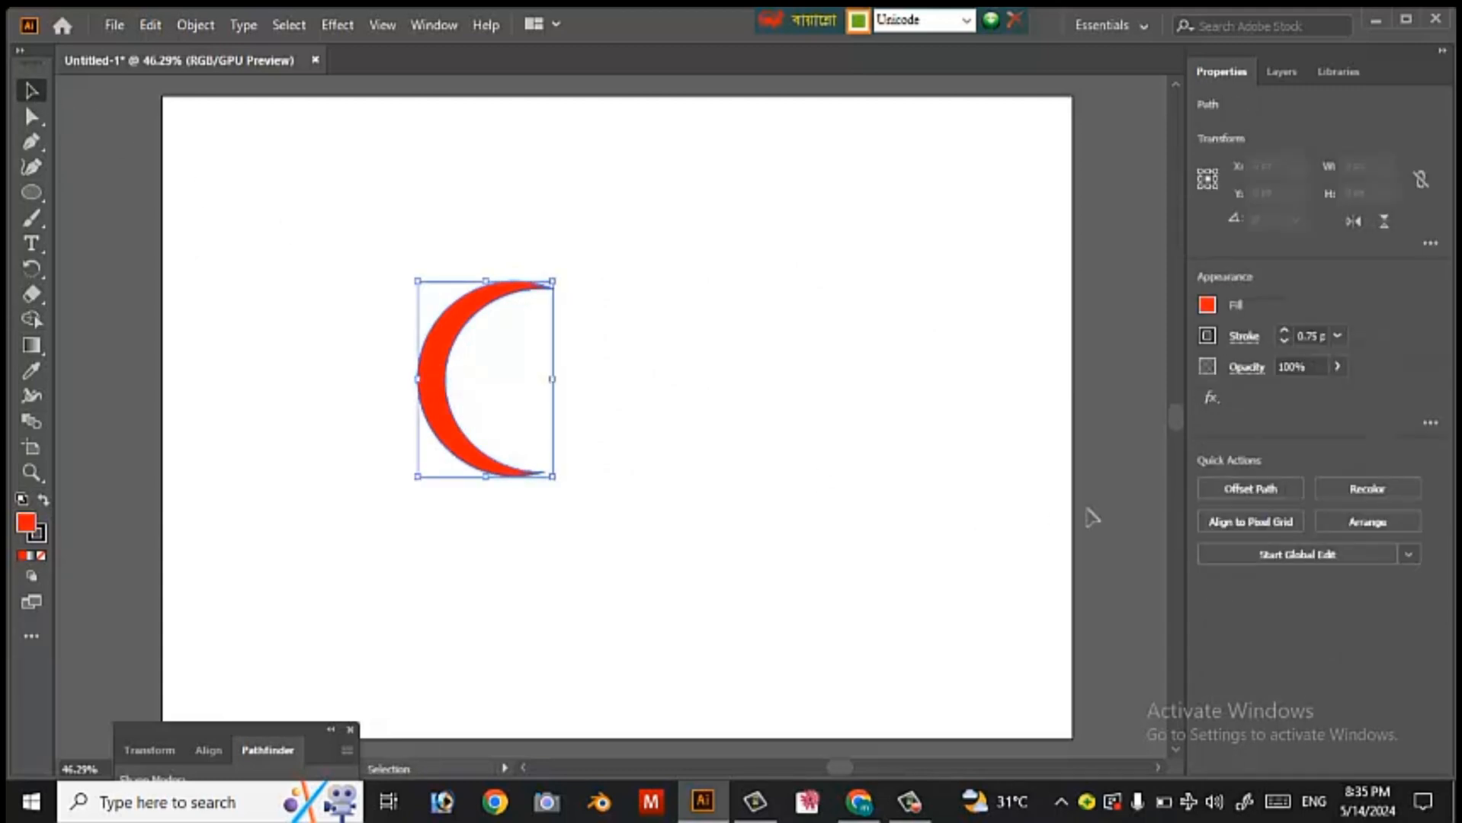
click(1284, 340)
click(1283, 340)
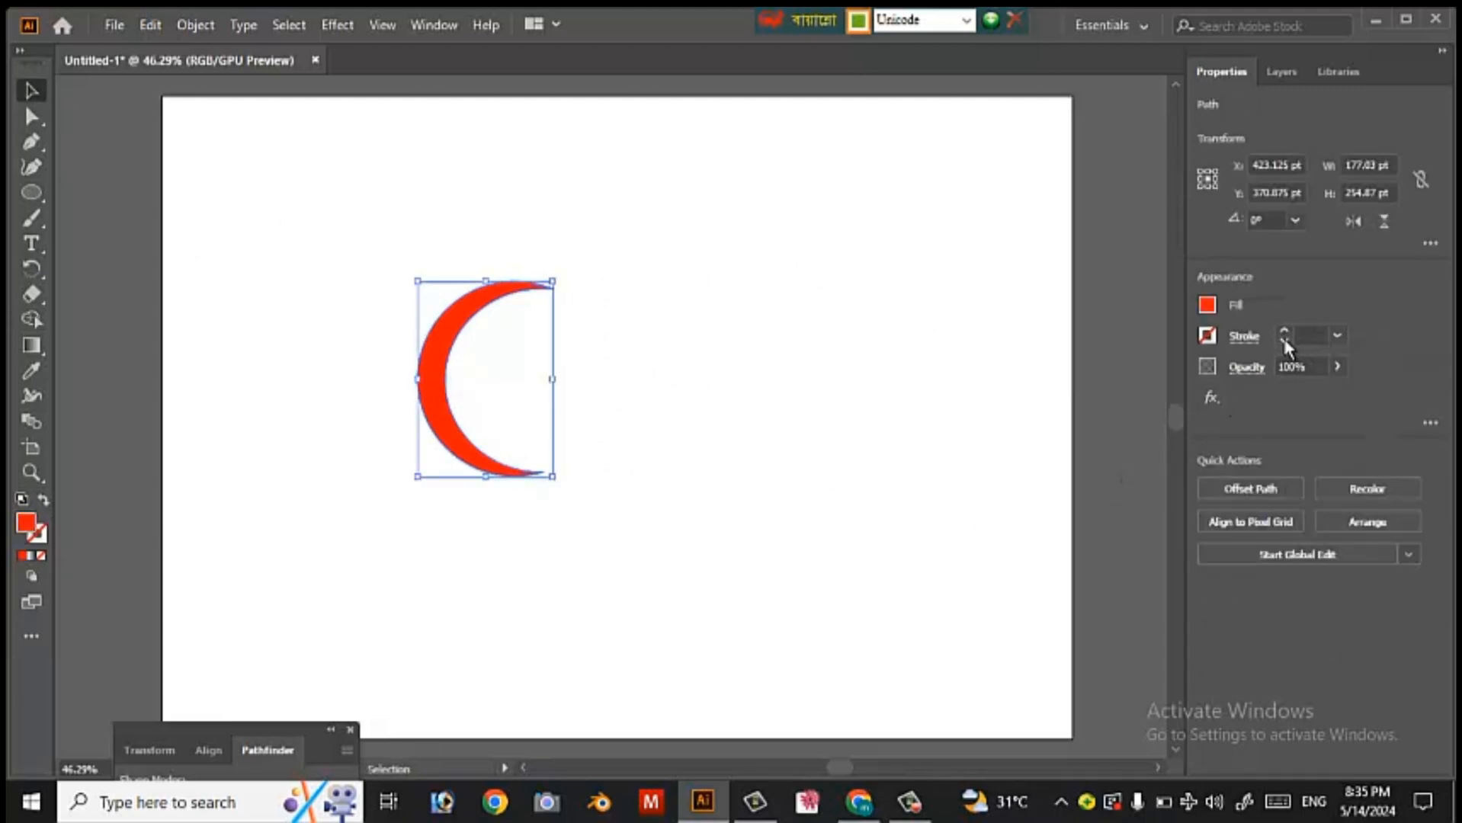
click(983, 275)
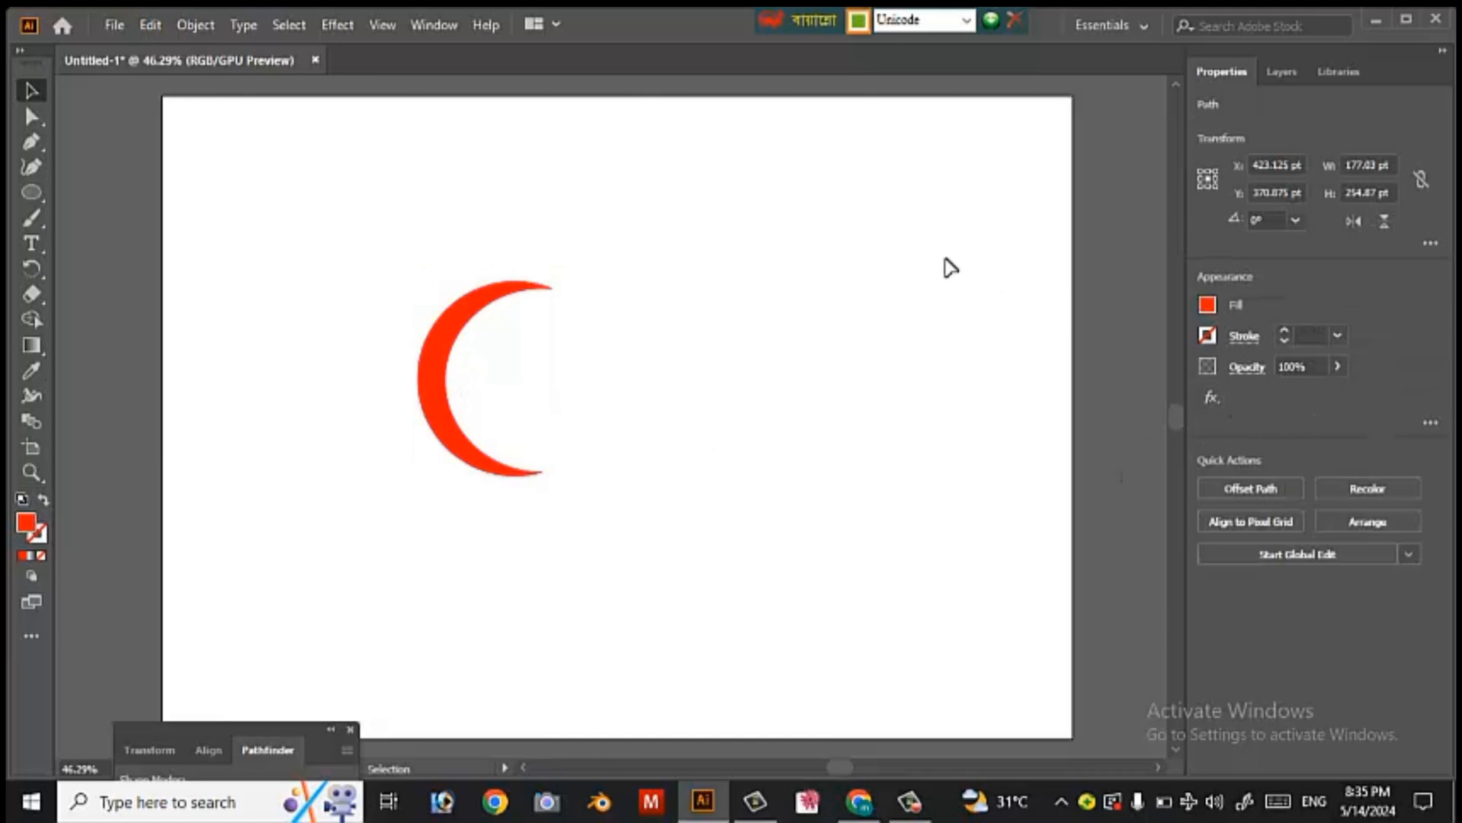
Step: Start a Shear transform on the crescent with Preview enabled and switch the keyboard layout from Unicode to English
right_click(444, 343)
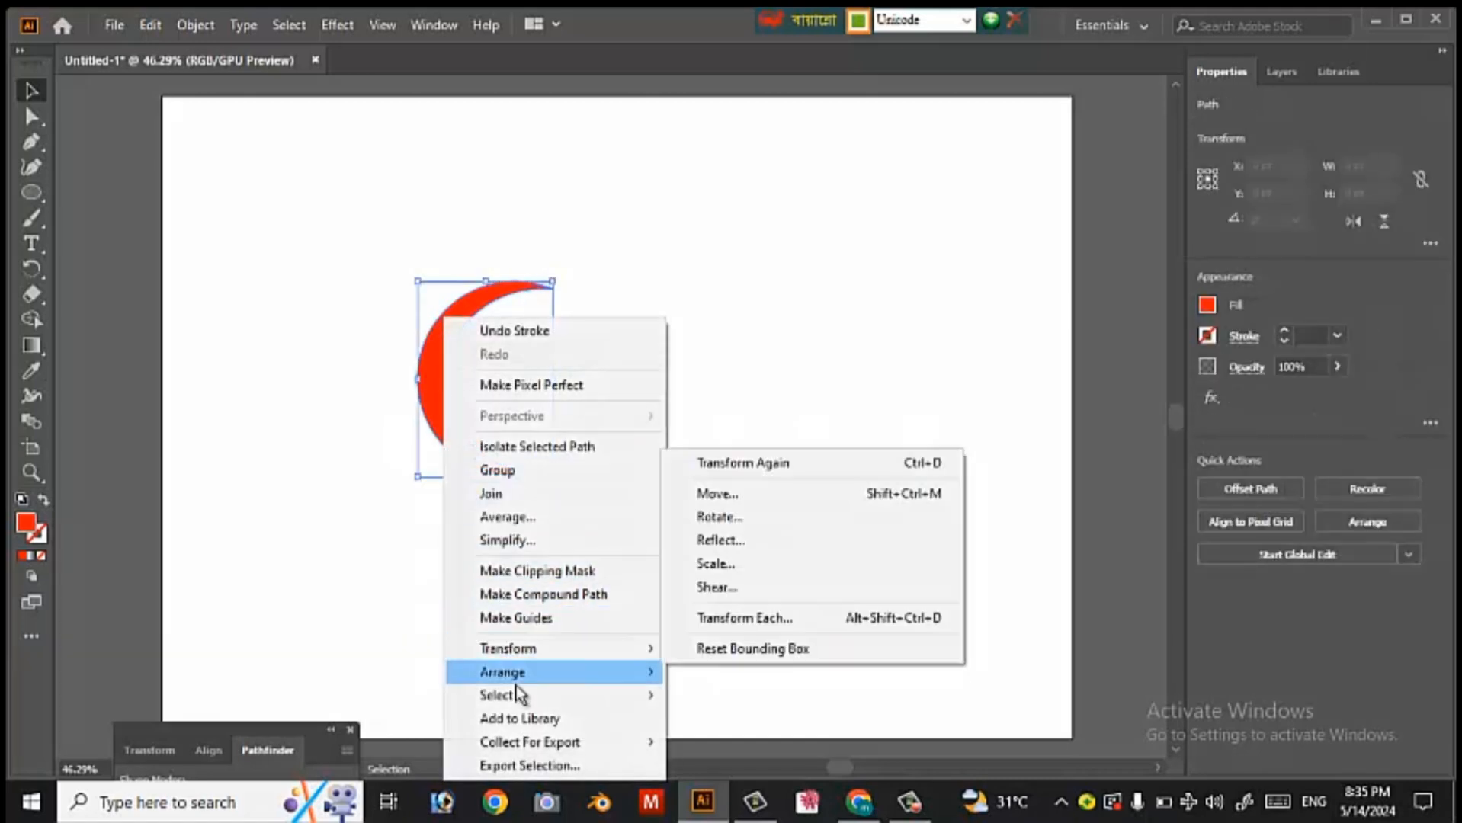
mouse_move(520, 696)
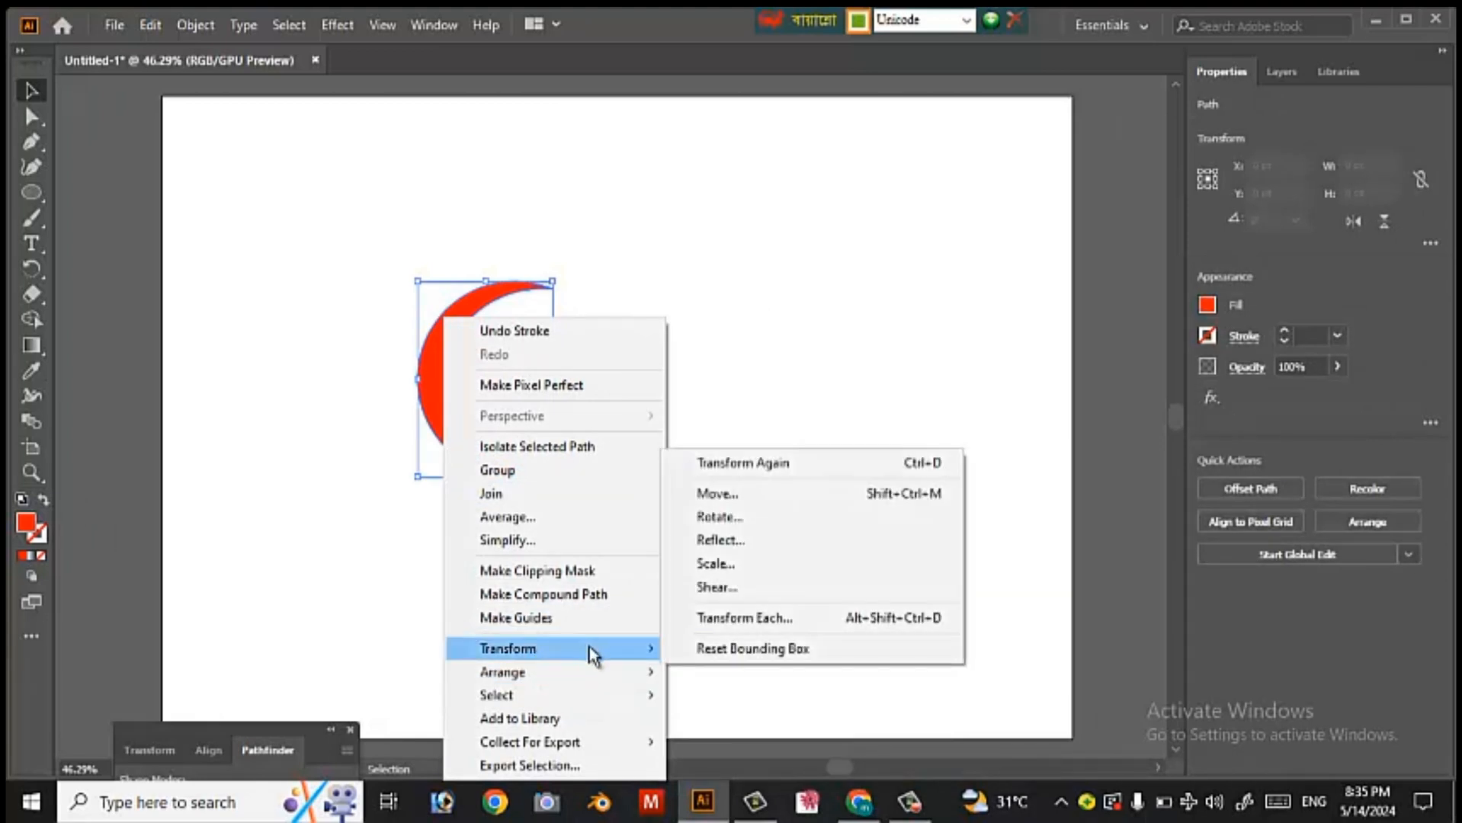
click(720, 588)
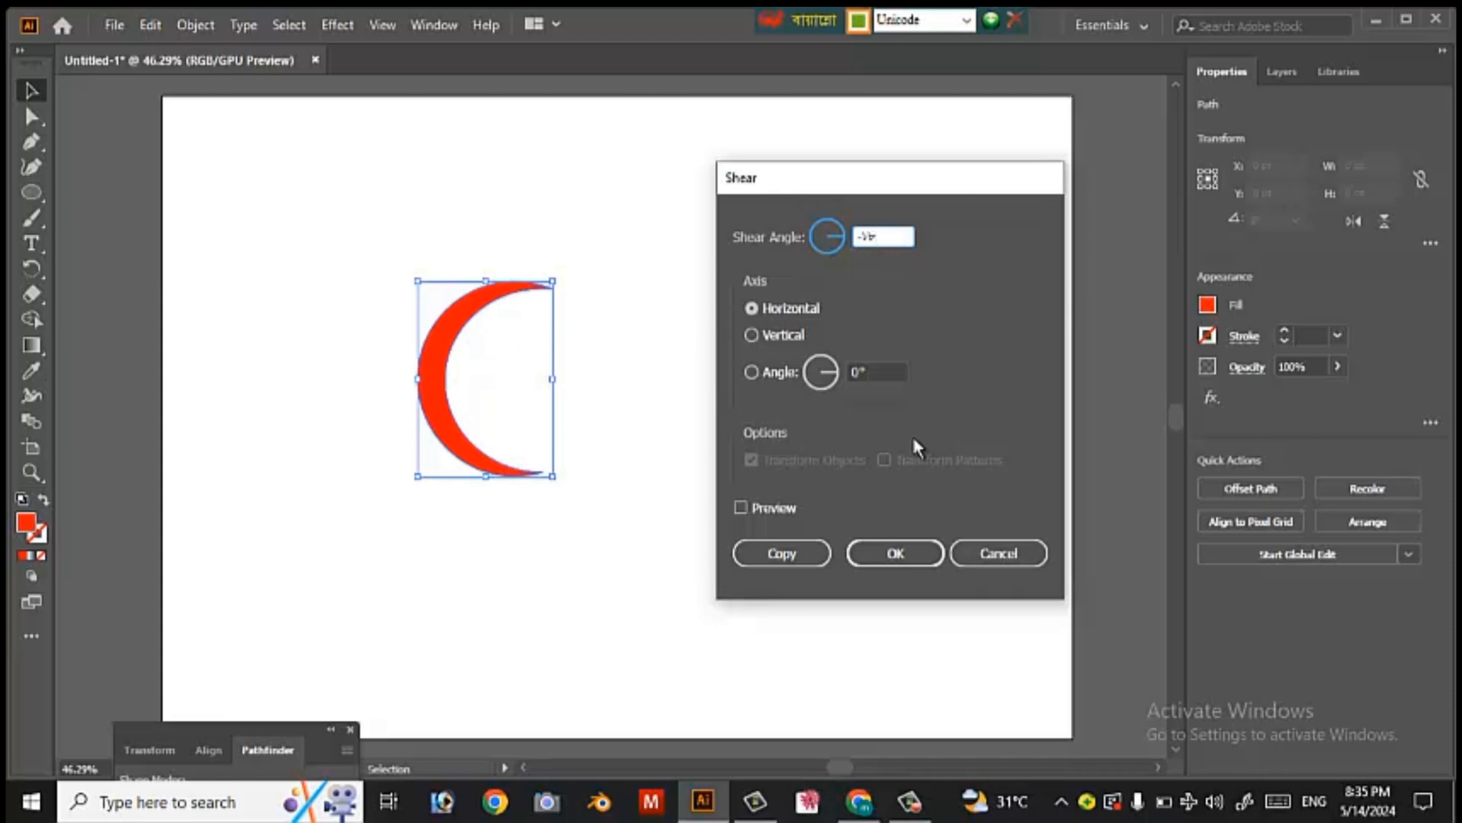
click(756, 509)
click(881, 230)
click(953, 21)
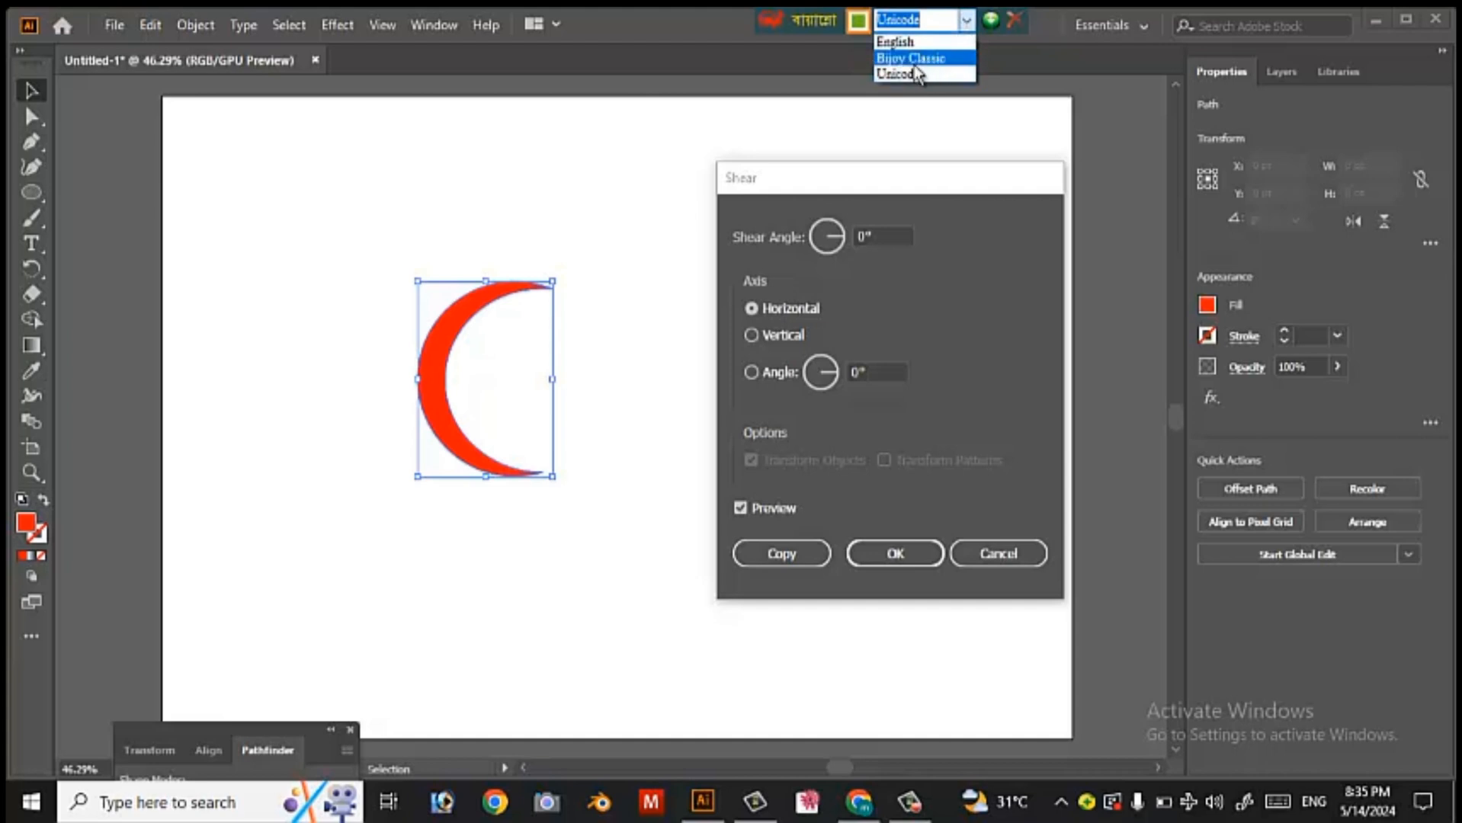
click(910, 38)
Step: Shear the crescent by 7° along an axis angle of 294°
drag(875, 237, 774, 248)
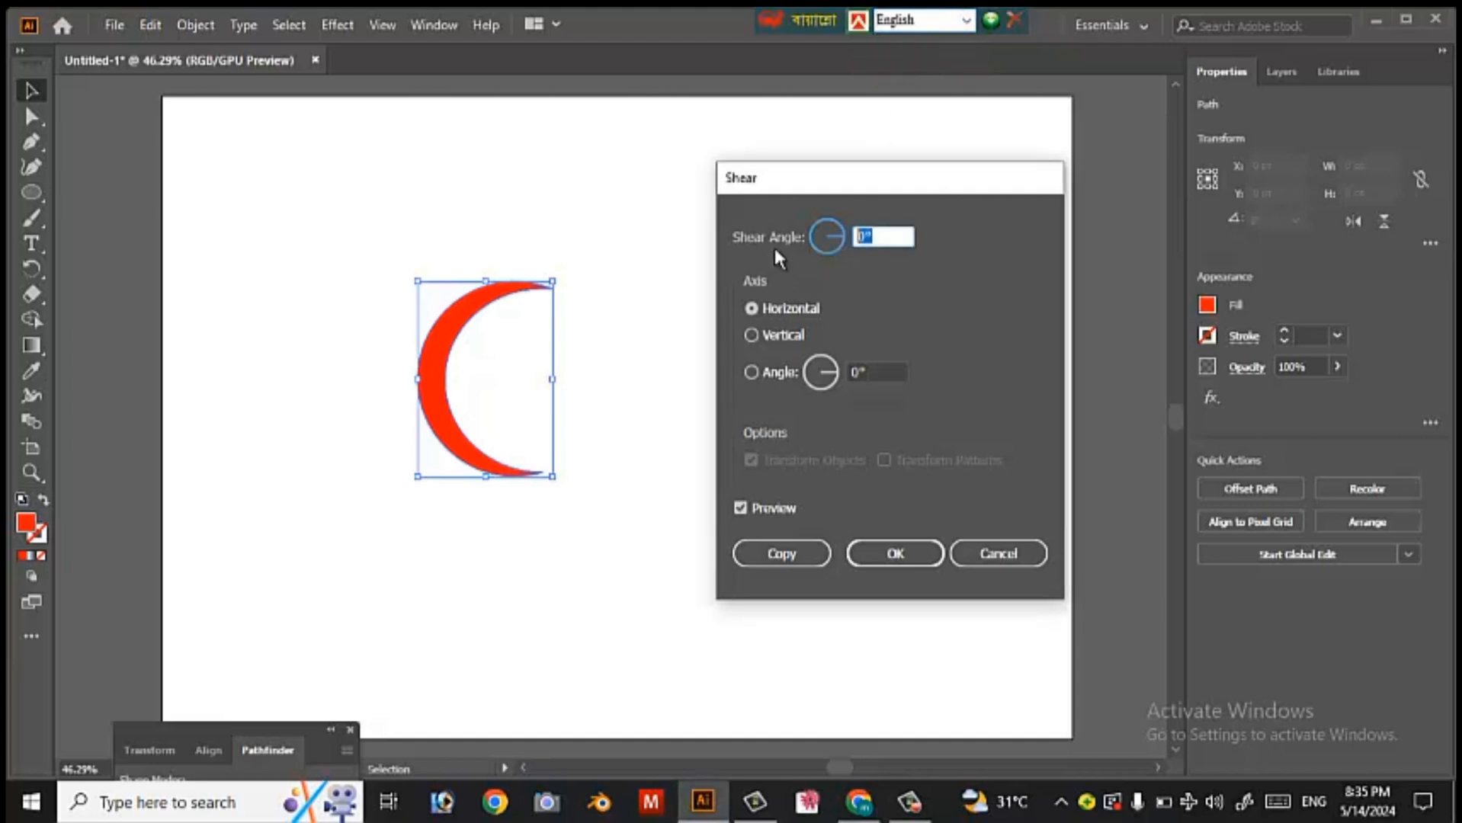
text(252)
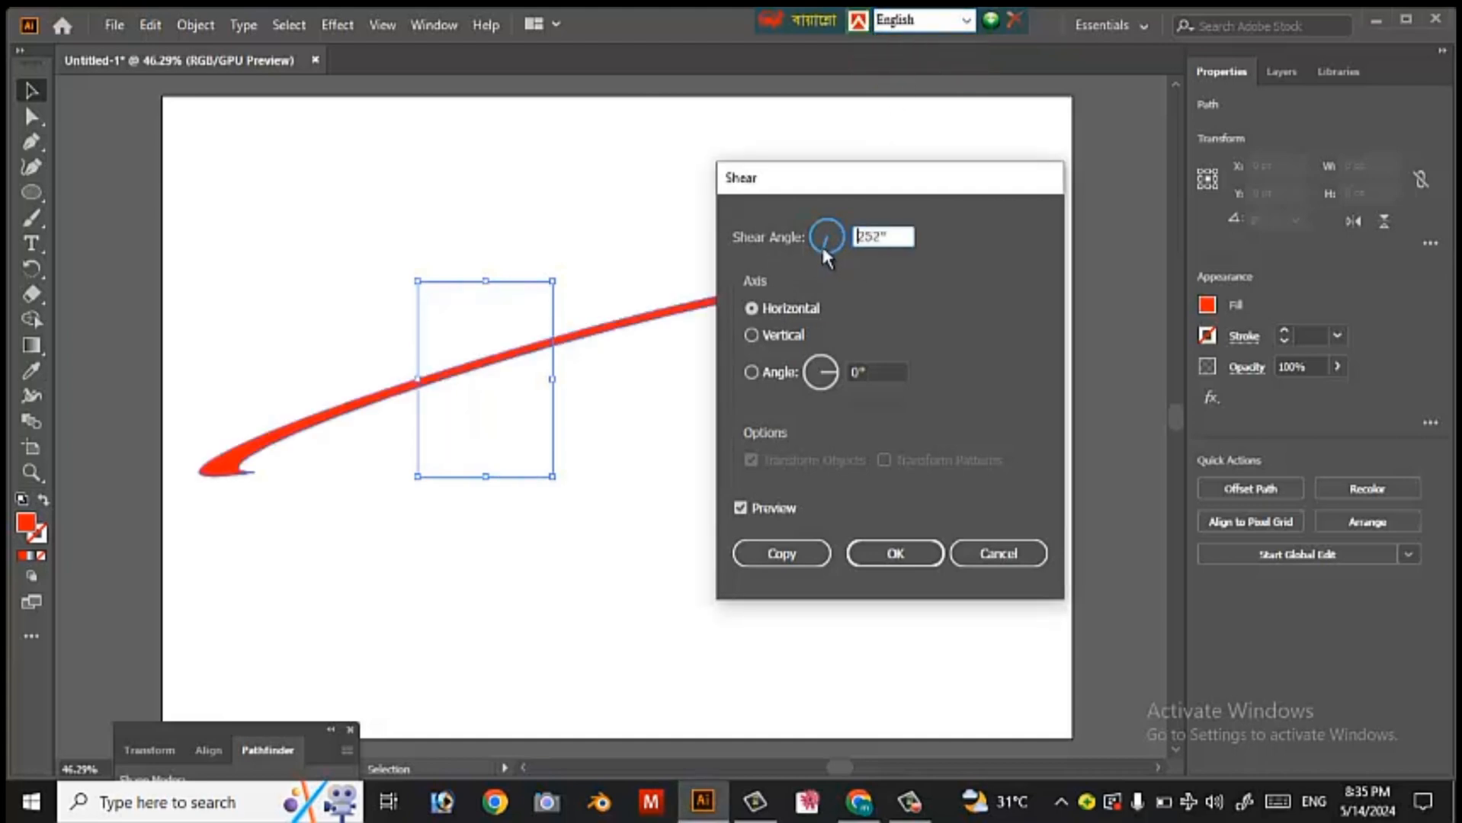
drag(825, 243, 847, 238)
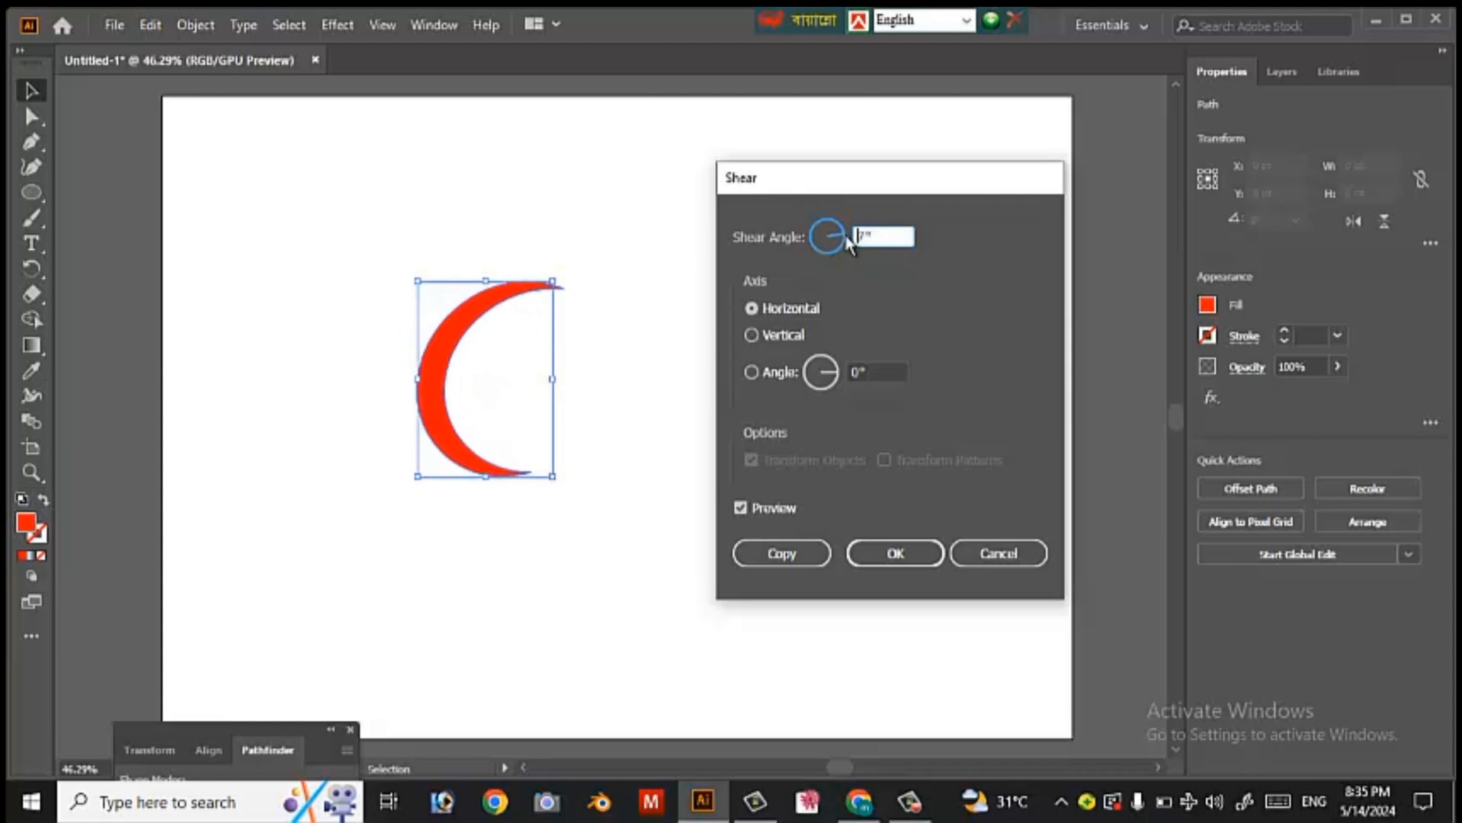
drag(831, 377, 825, 383)
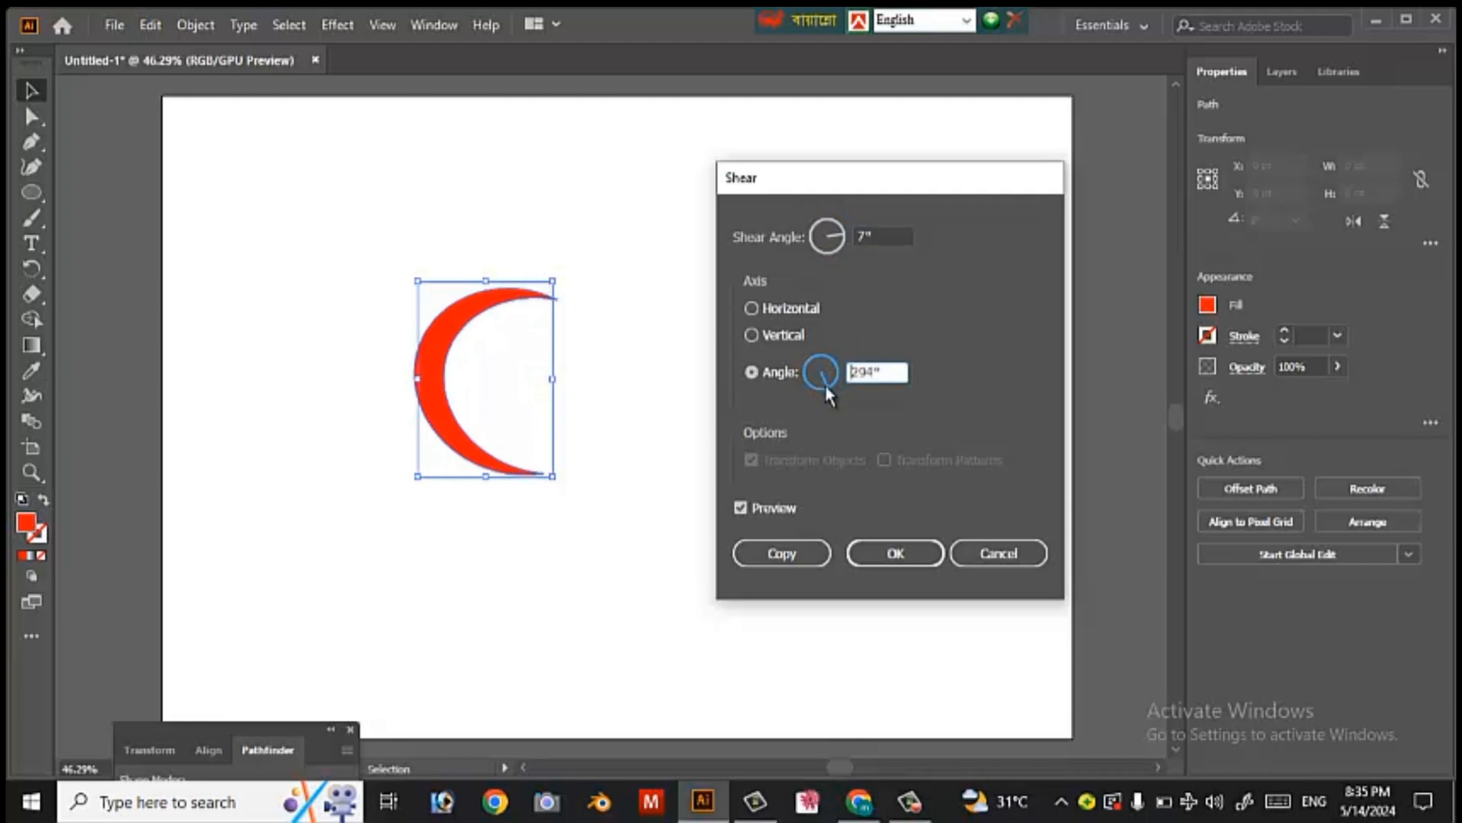
click(893, 555)
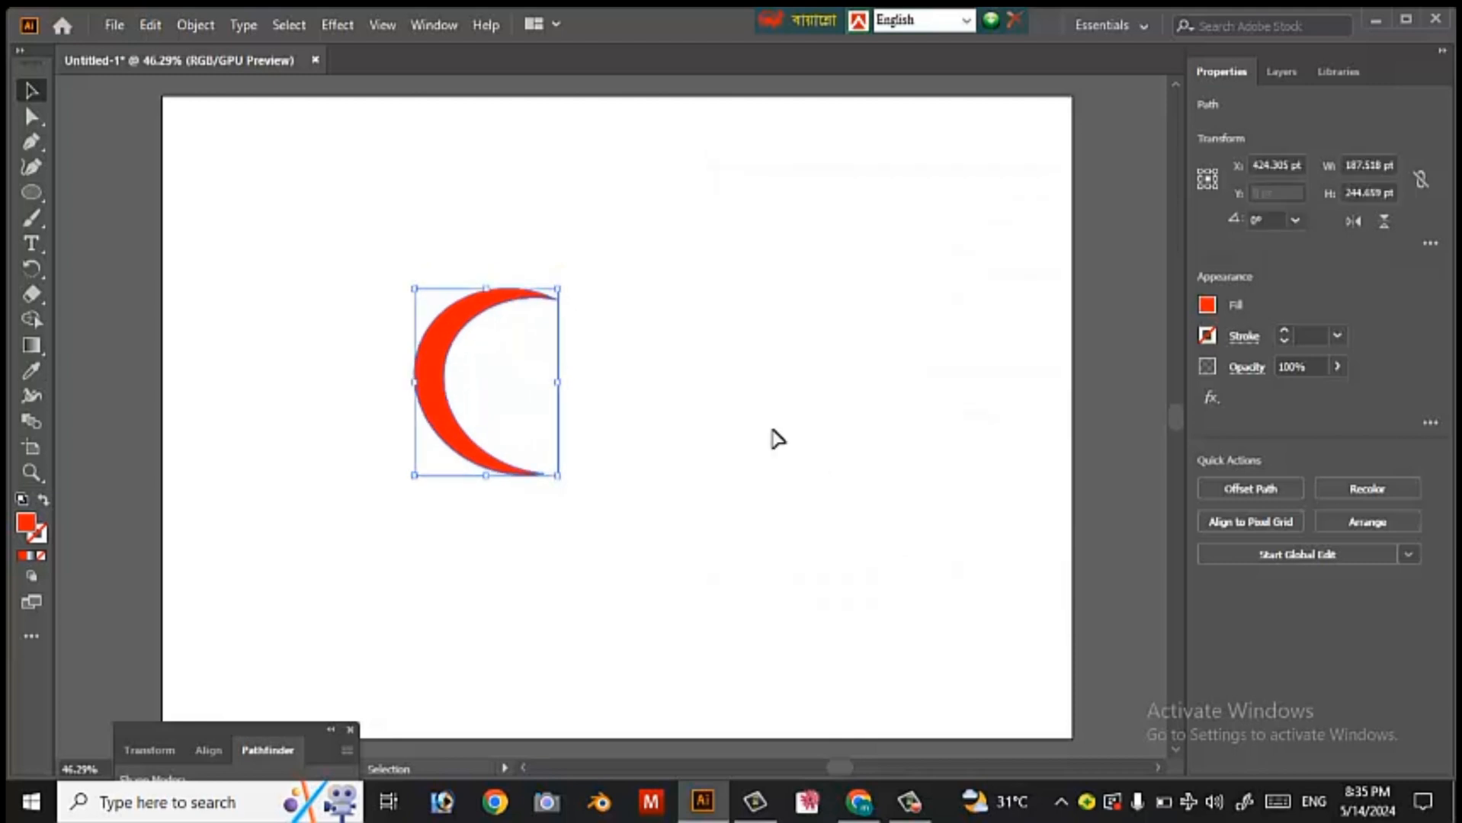
click(775, 436)
Step: Copy the sheared crescent and paste a duplicate of it
click(424, 376)
click(151, 26)
click(189, 124)
click(150, 25)
click(195, 149)
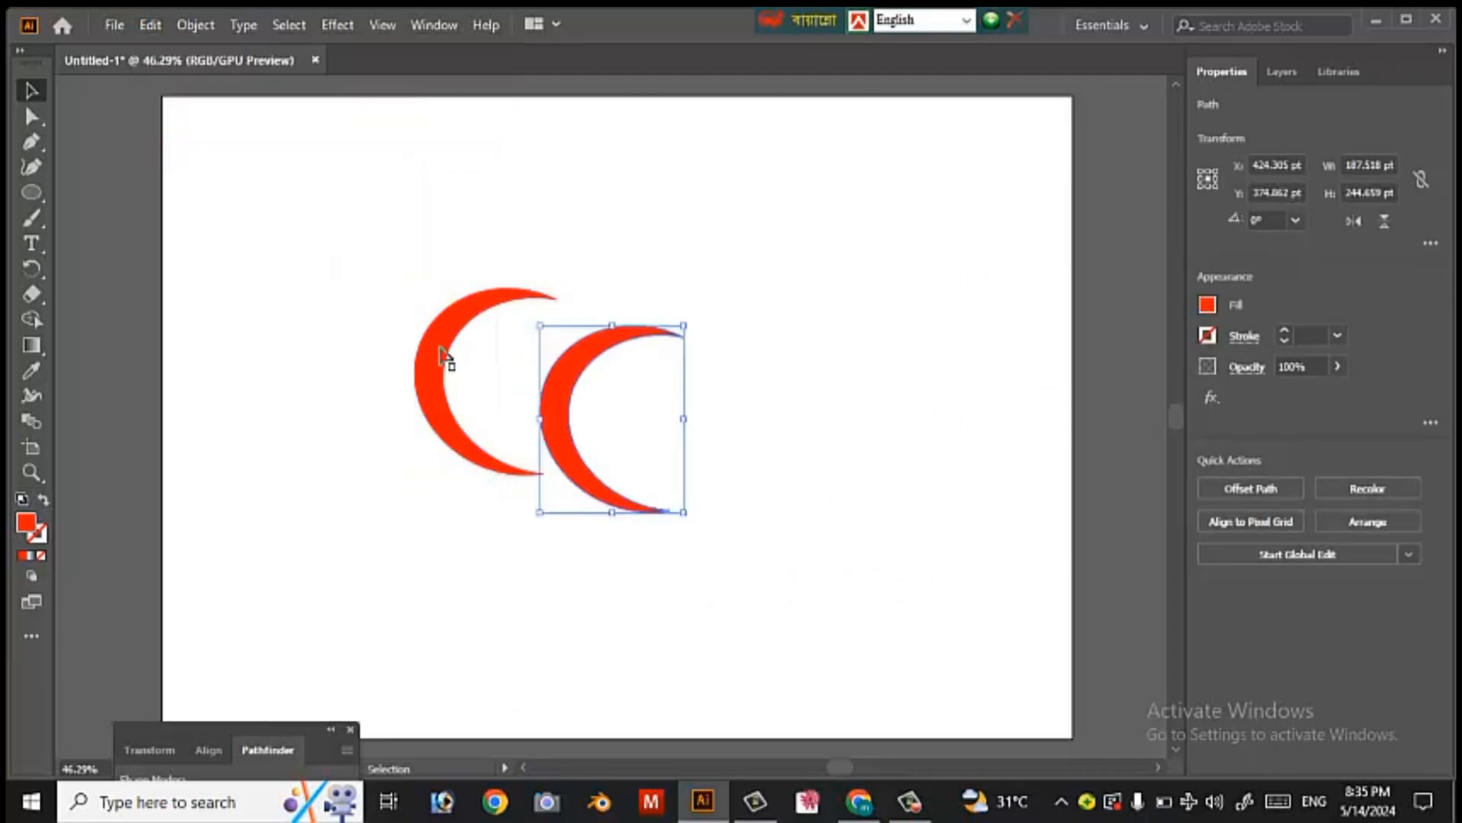
Step: Scale the duplicate crescent down to about 150 × 213 pt and nest it inside the curve of the larger crescent
drag(564, 392, 501, 367)
drag(622, 488, 593, 461)
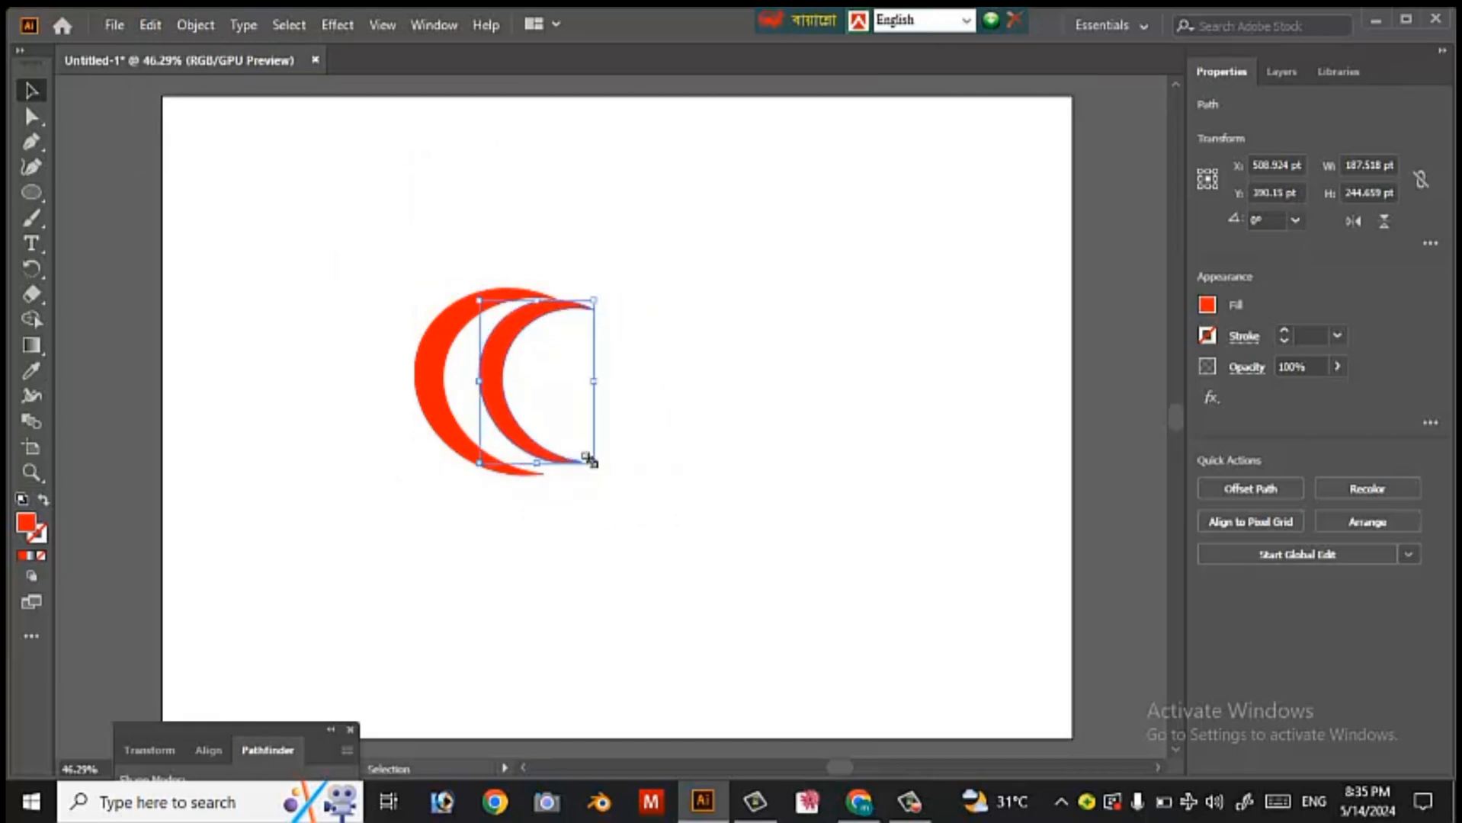
drag(495, 382, 477, 387)
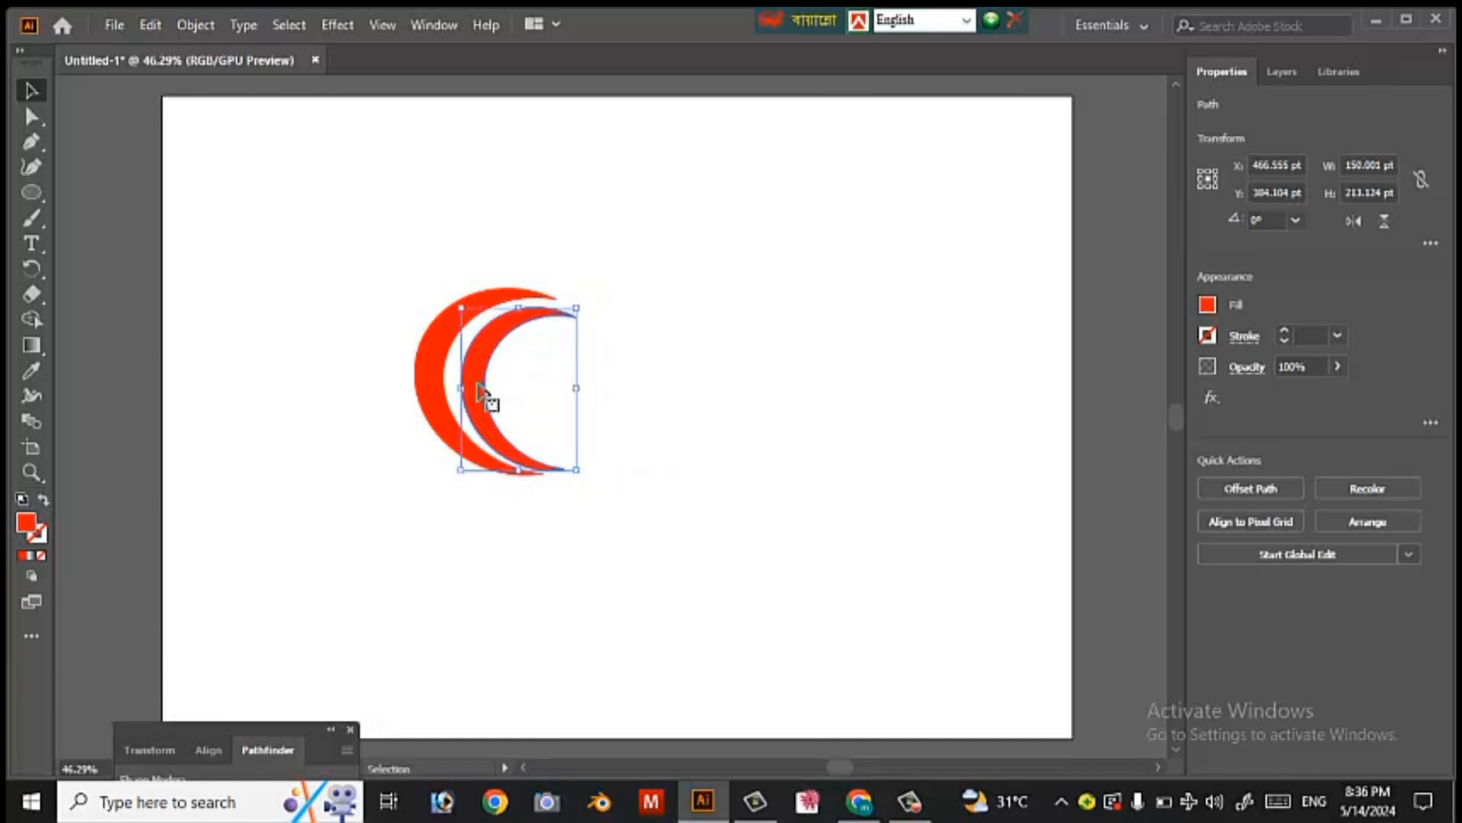
Step: Shrink the inner crescent to about 143 × 203 pt and fill it with yellow
drag(577, 469, 570, 463)
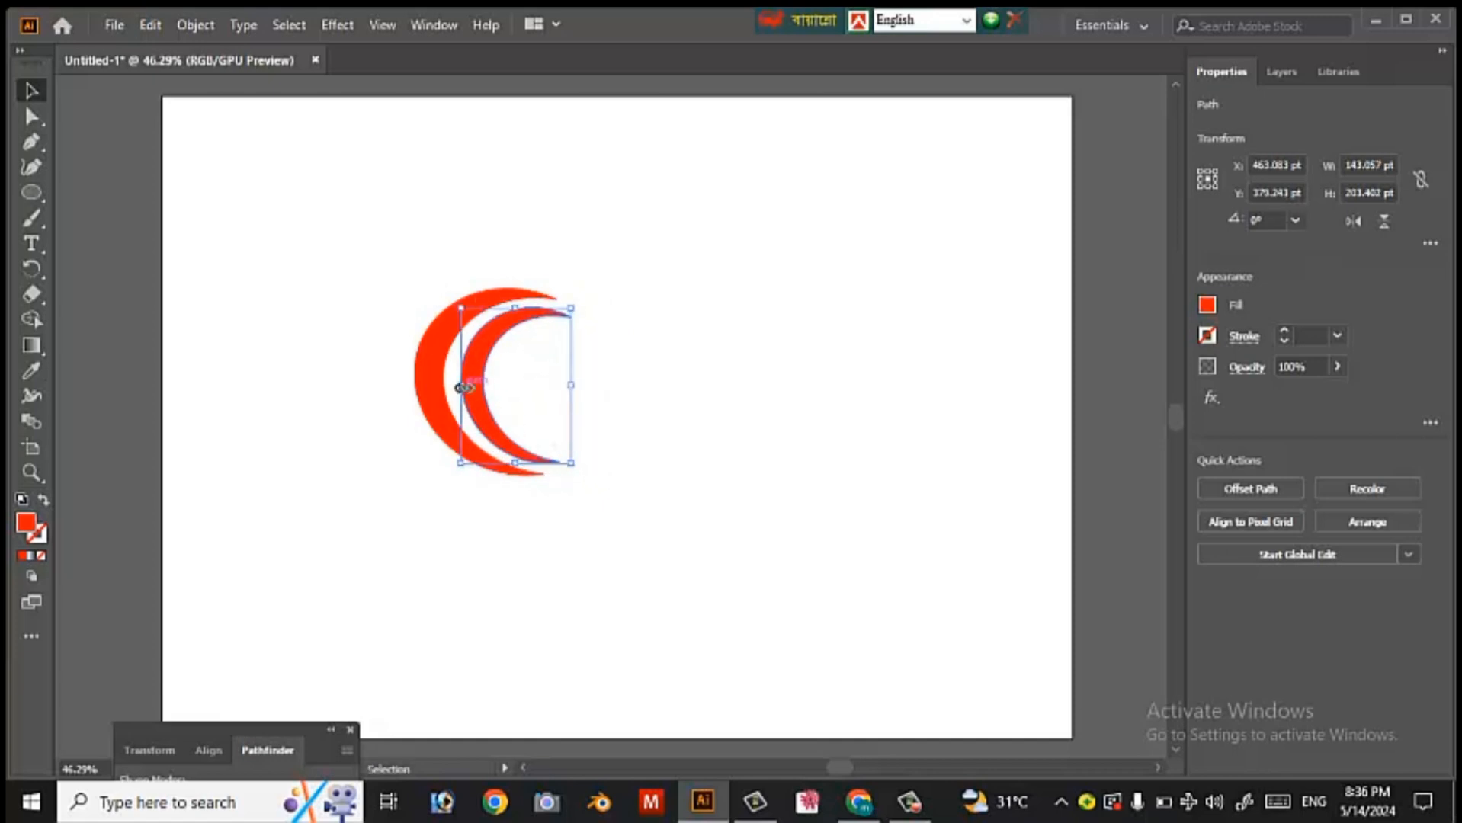
click(622, 339)
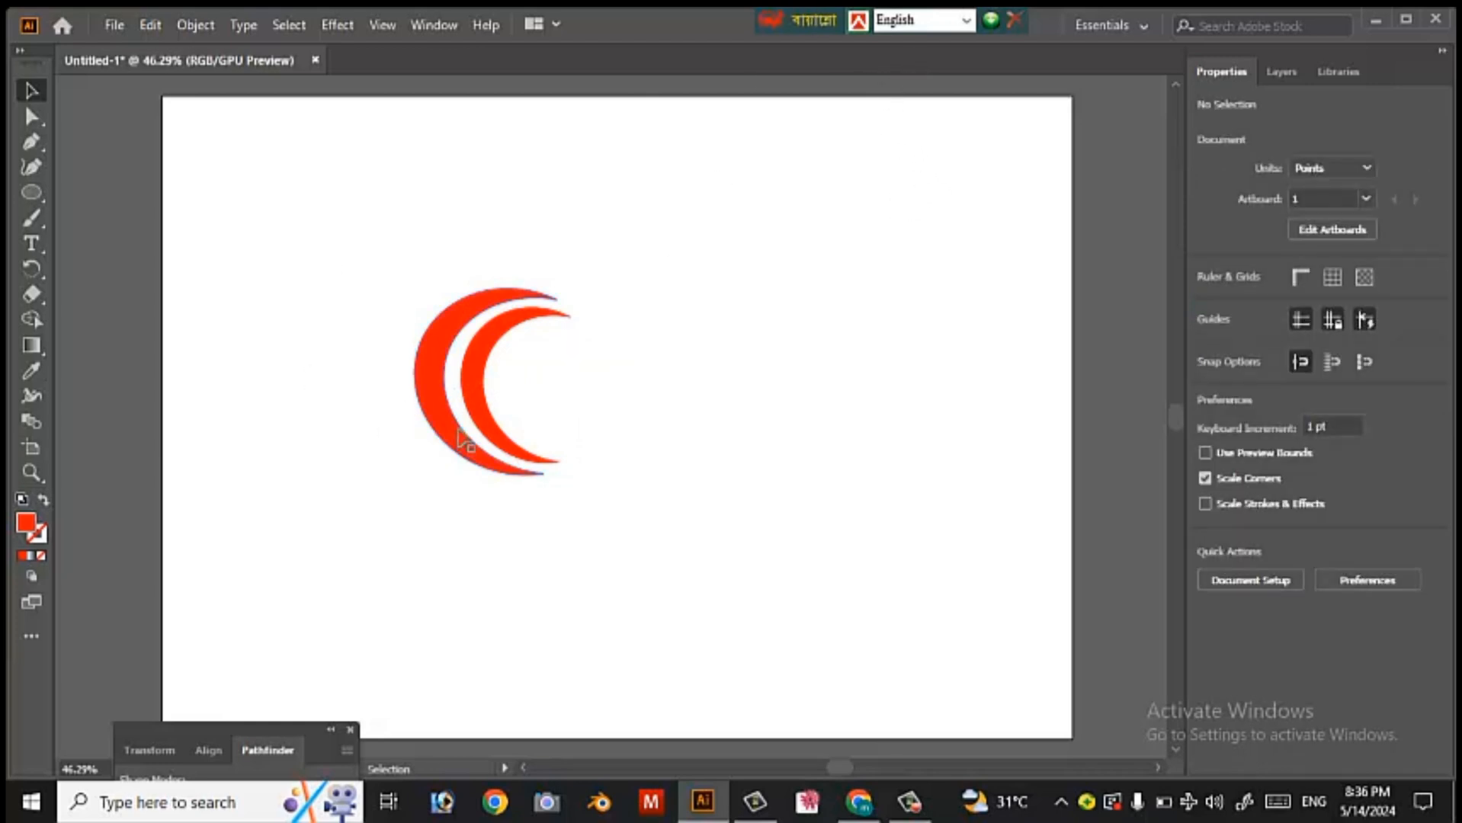
click(480, 400)
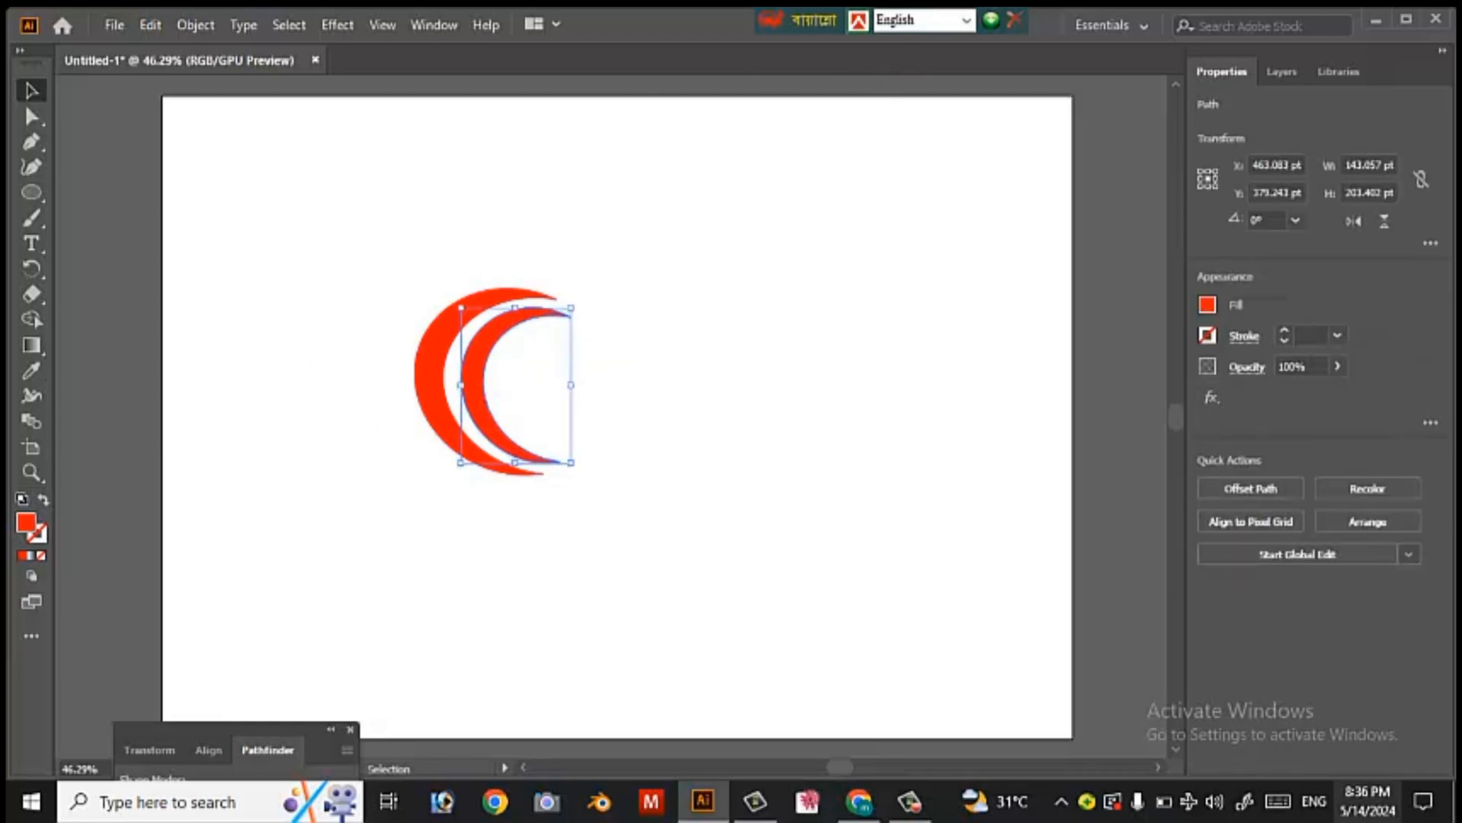
click(1206, 306)
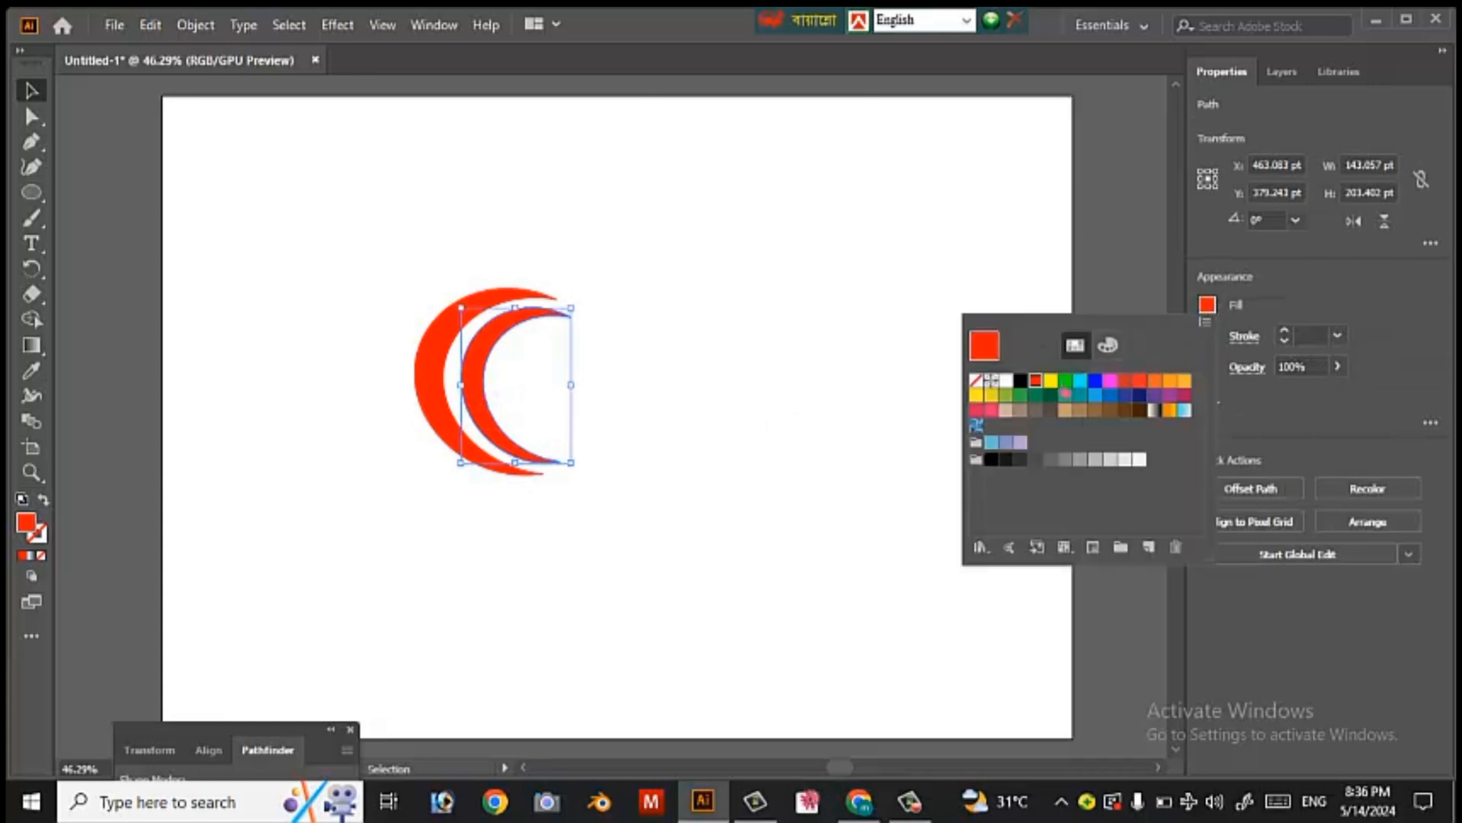
click(1050, 380)
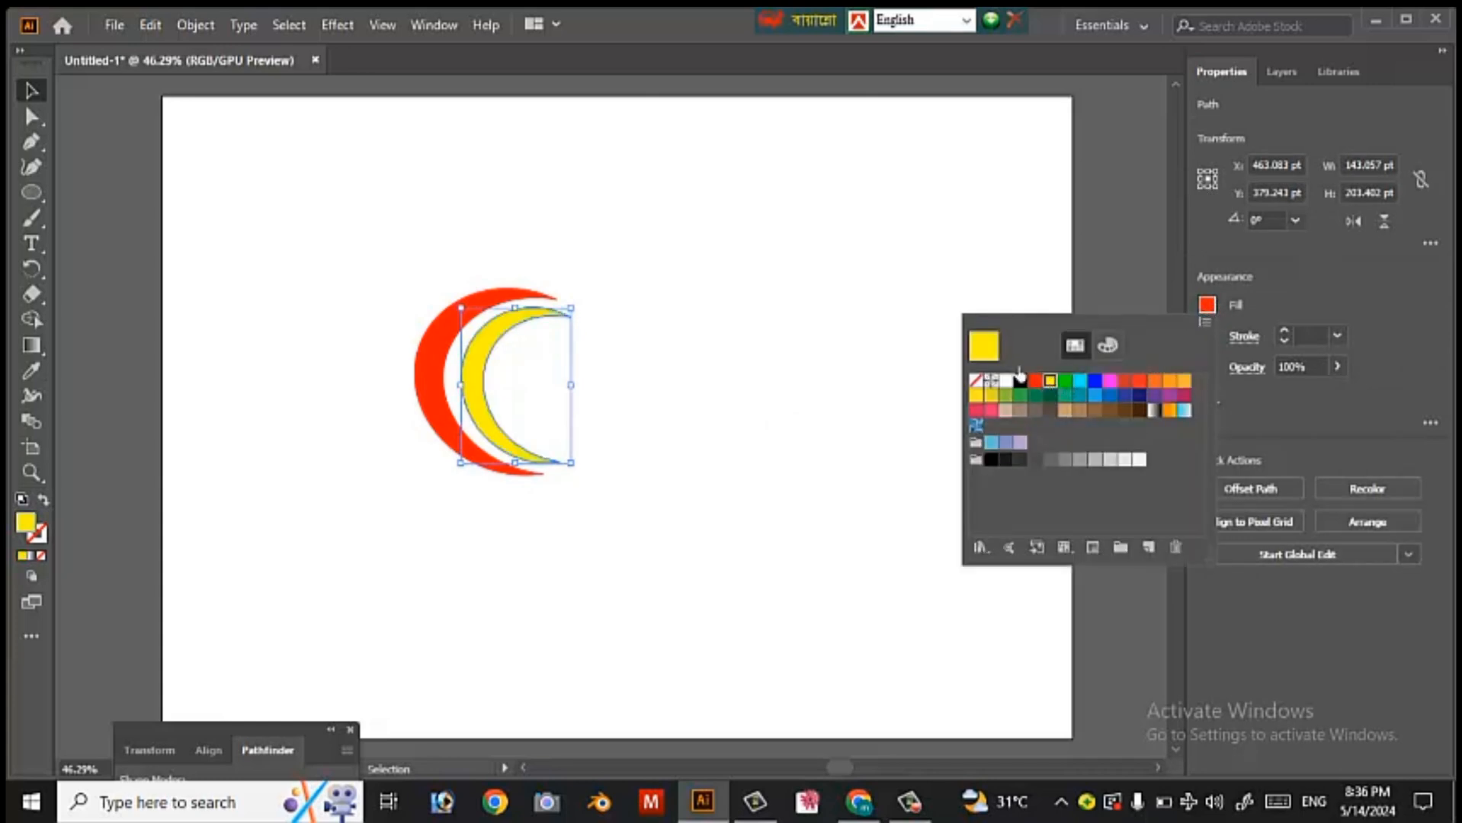
click(568, 231)
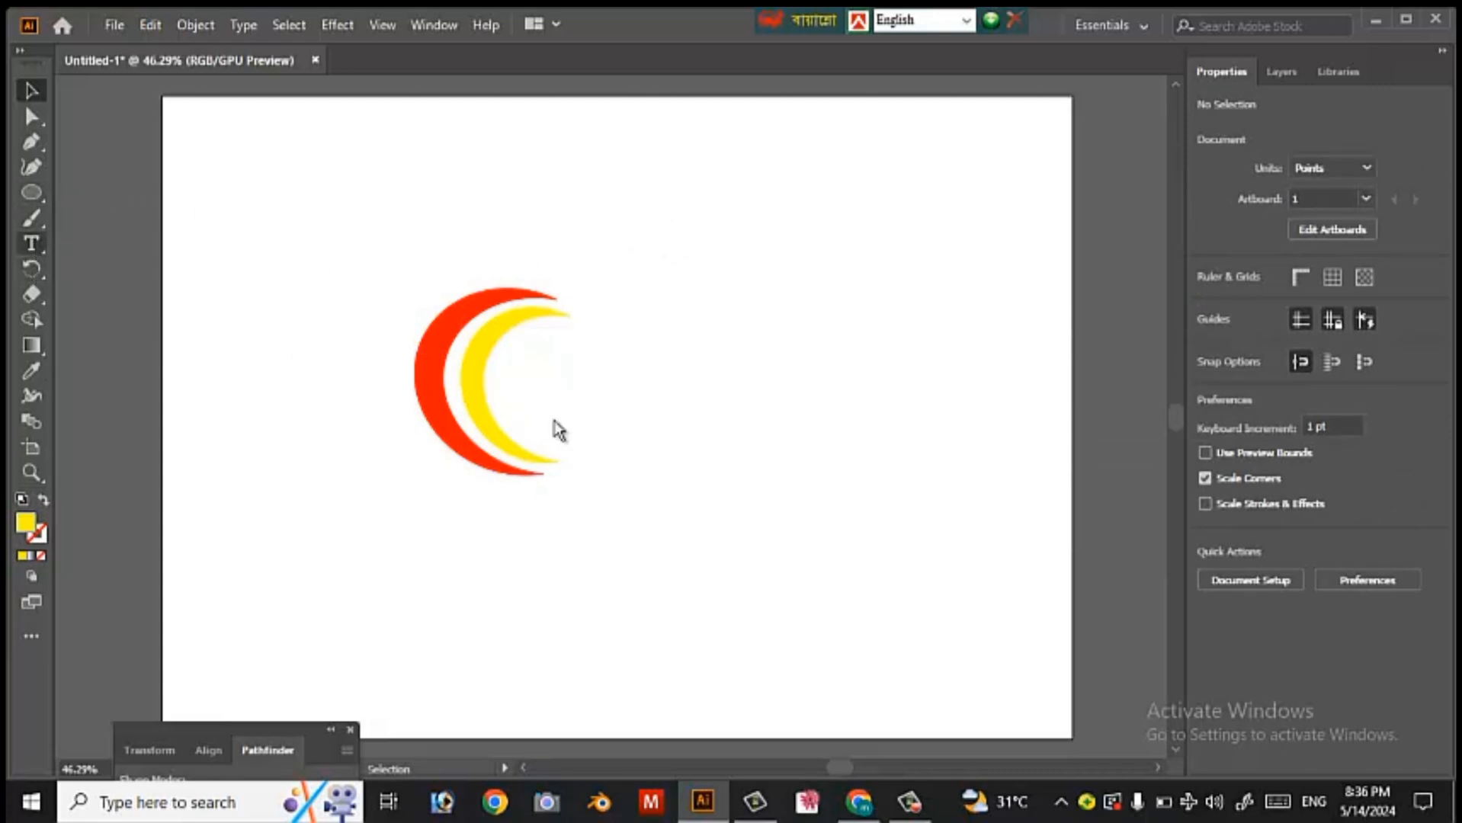
Step: Add a 72 pt Myriad Pro text object beside the crescents and replace its placeholder with the letter A
click(564, 390)
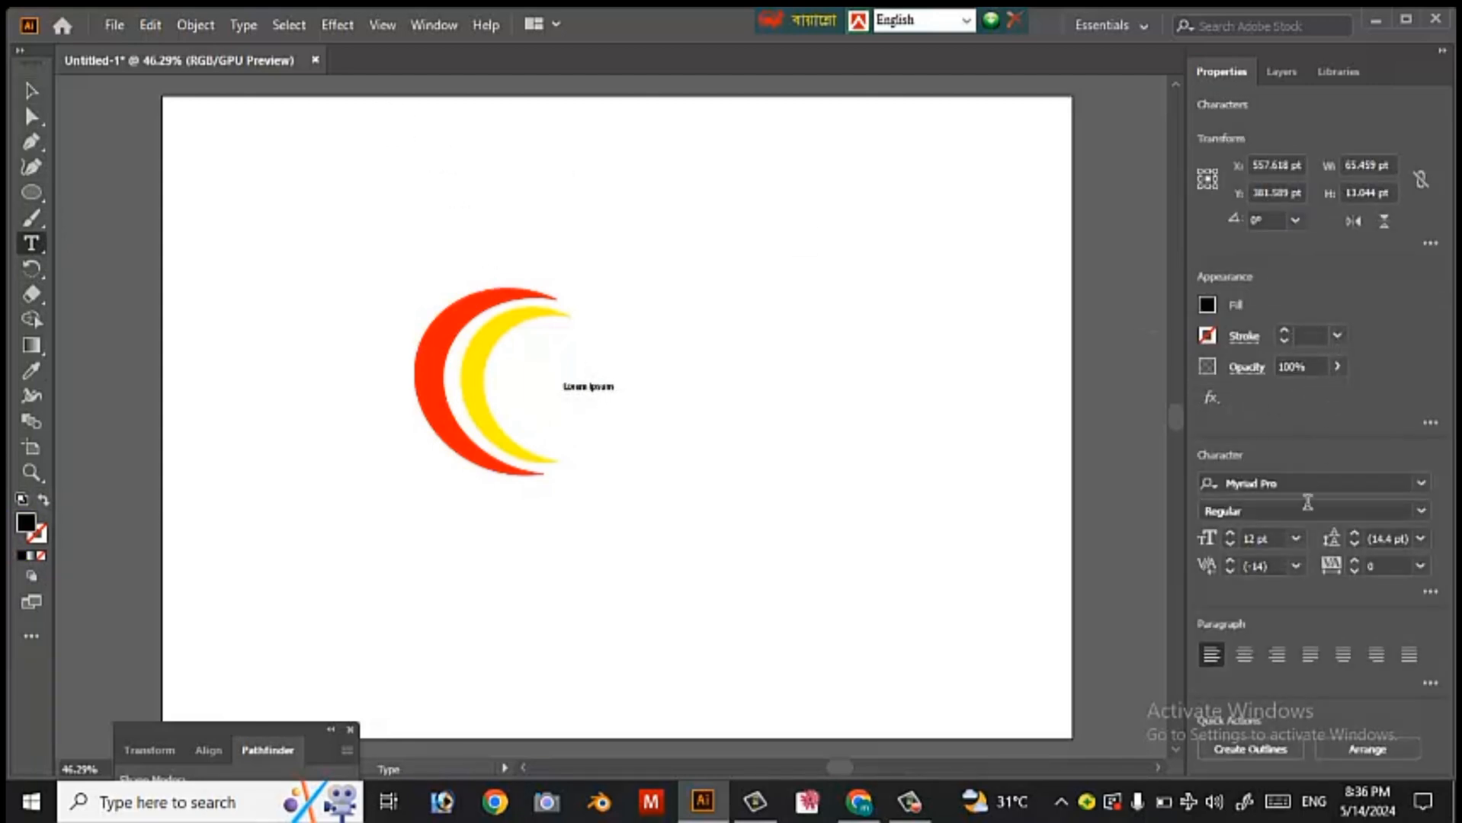
click(1297, 536)
click(1323, 516)
click(598, 381)
key(Escape)
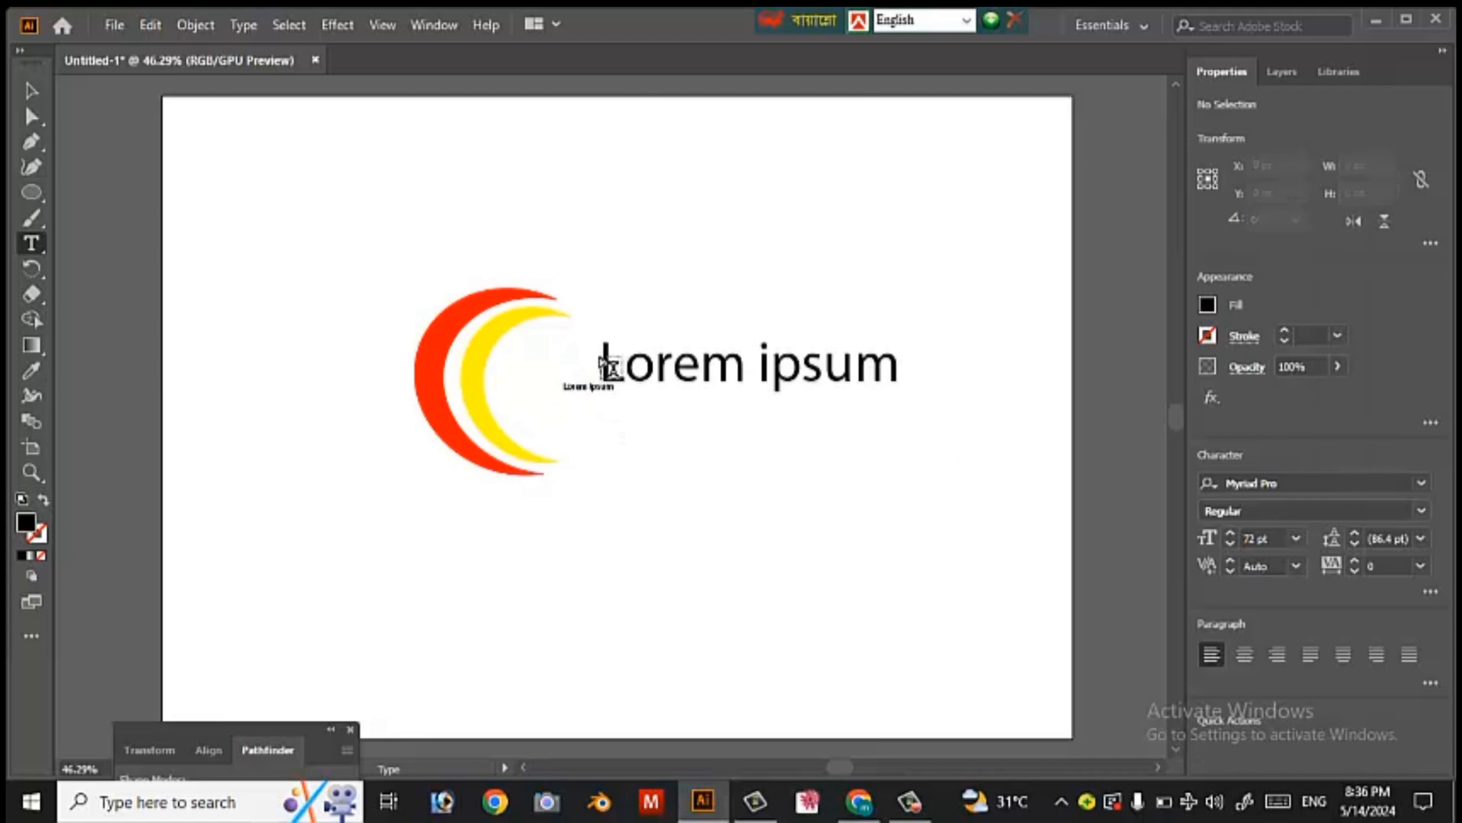
click(619, 358)
drag(608, 360, 943, 384)
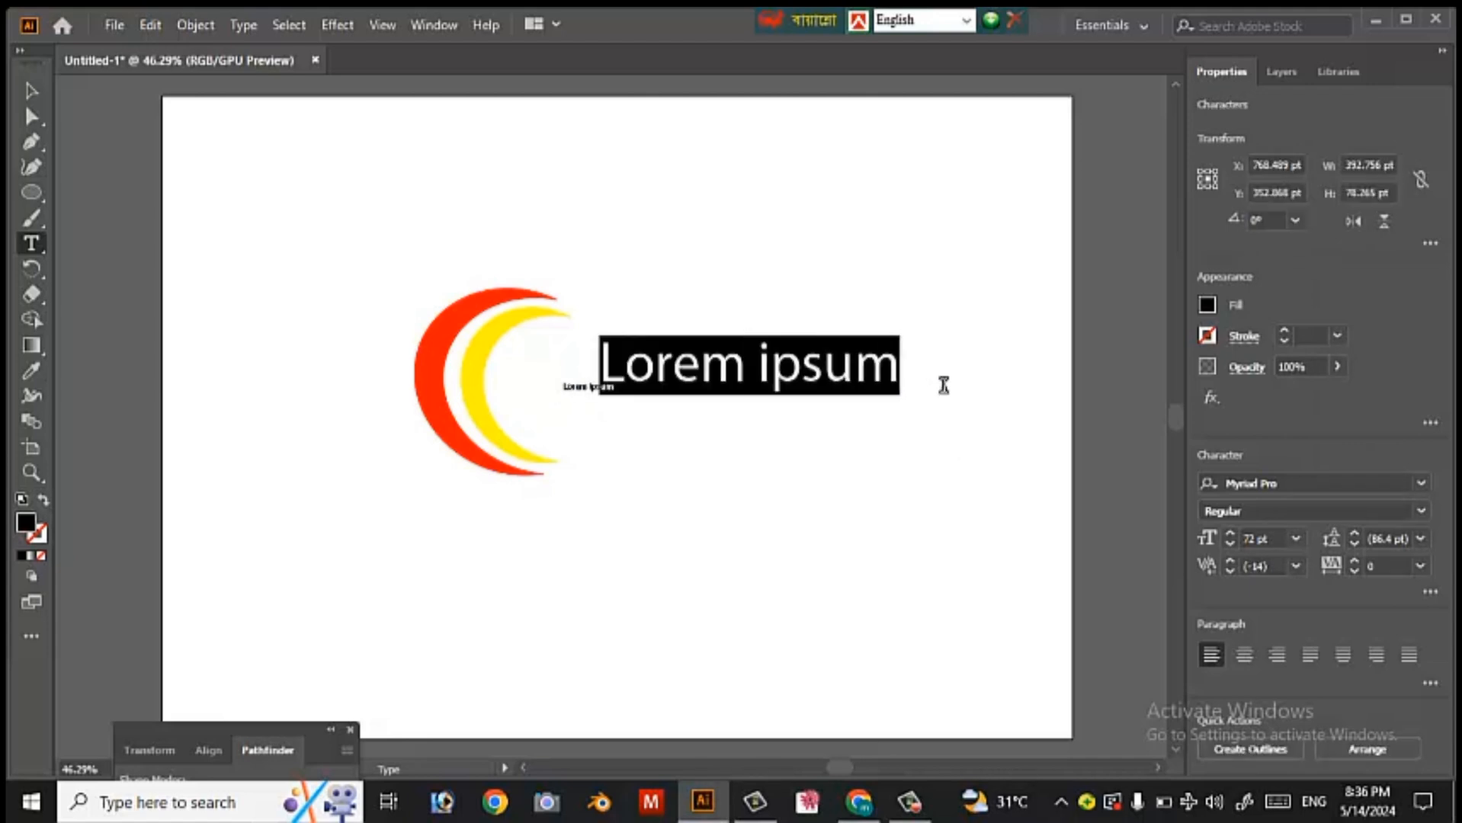
text(A)
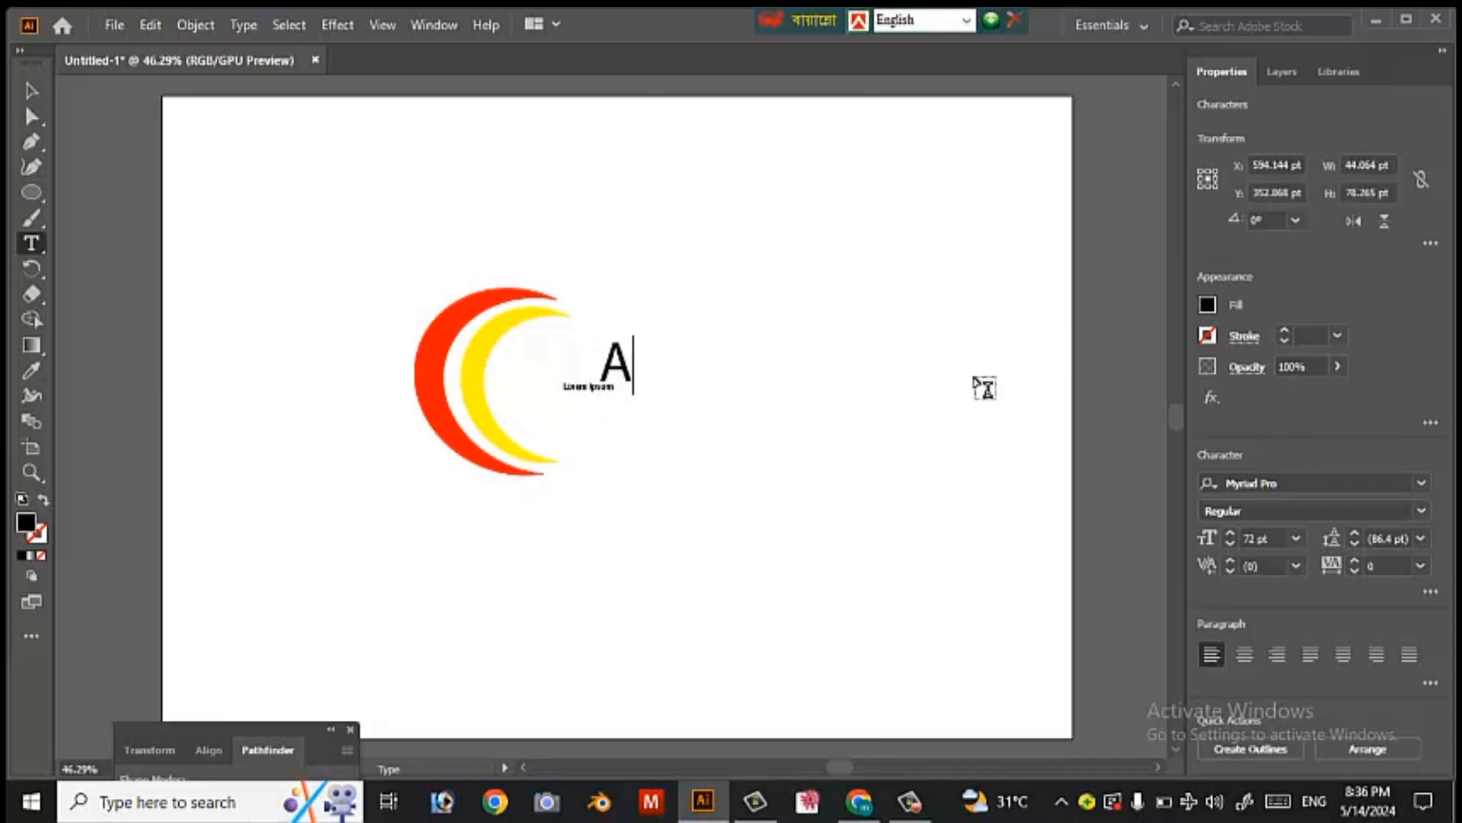
Step: Remove the small leftover 12 pt "Lorem ipsum" text overlapping the letter A
scroll(983, 387, up, 1)
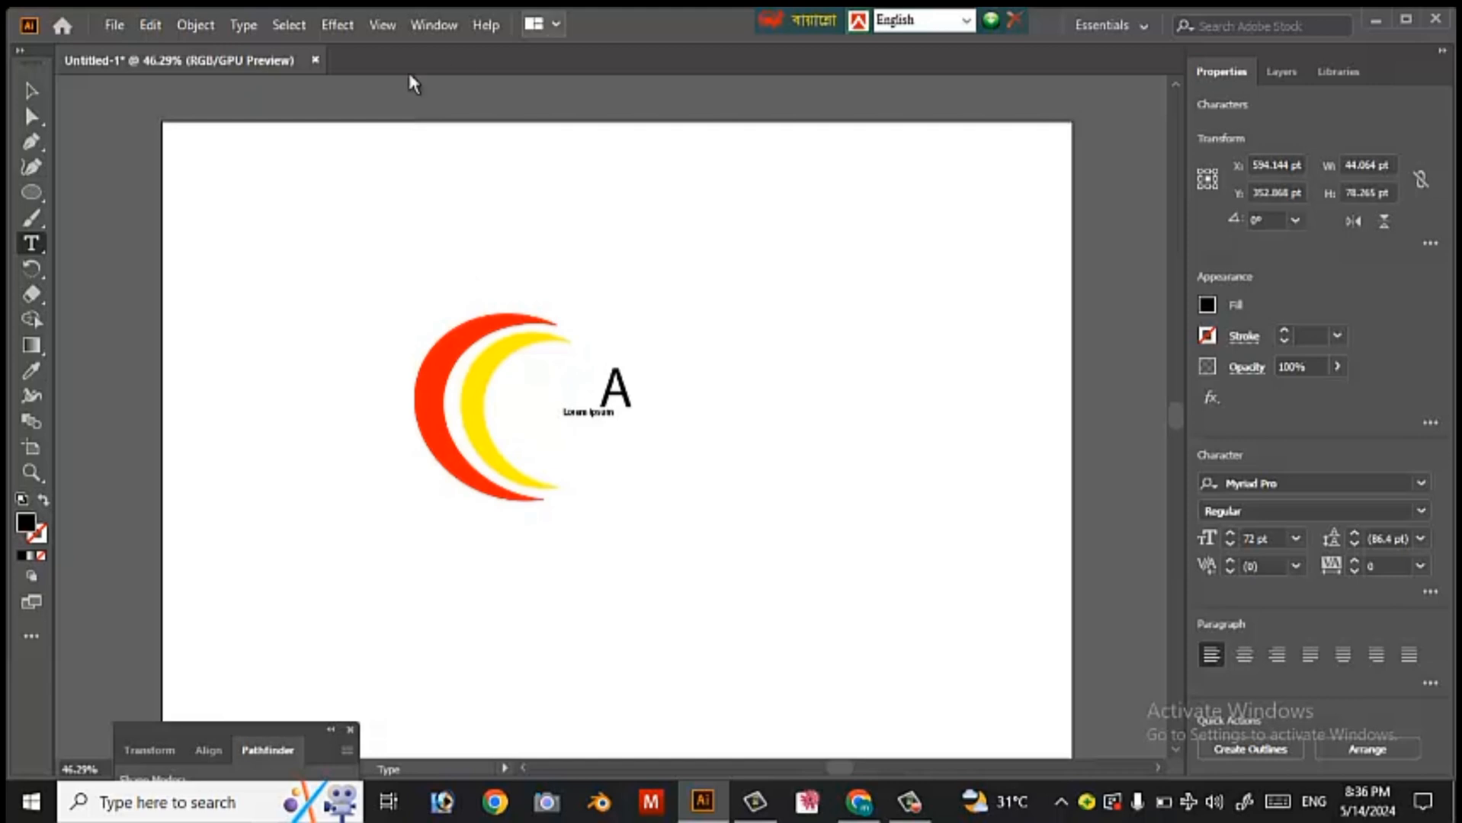
click(28, 93)
click(577, 413)
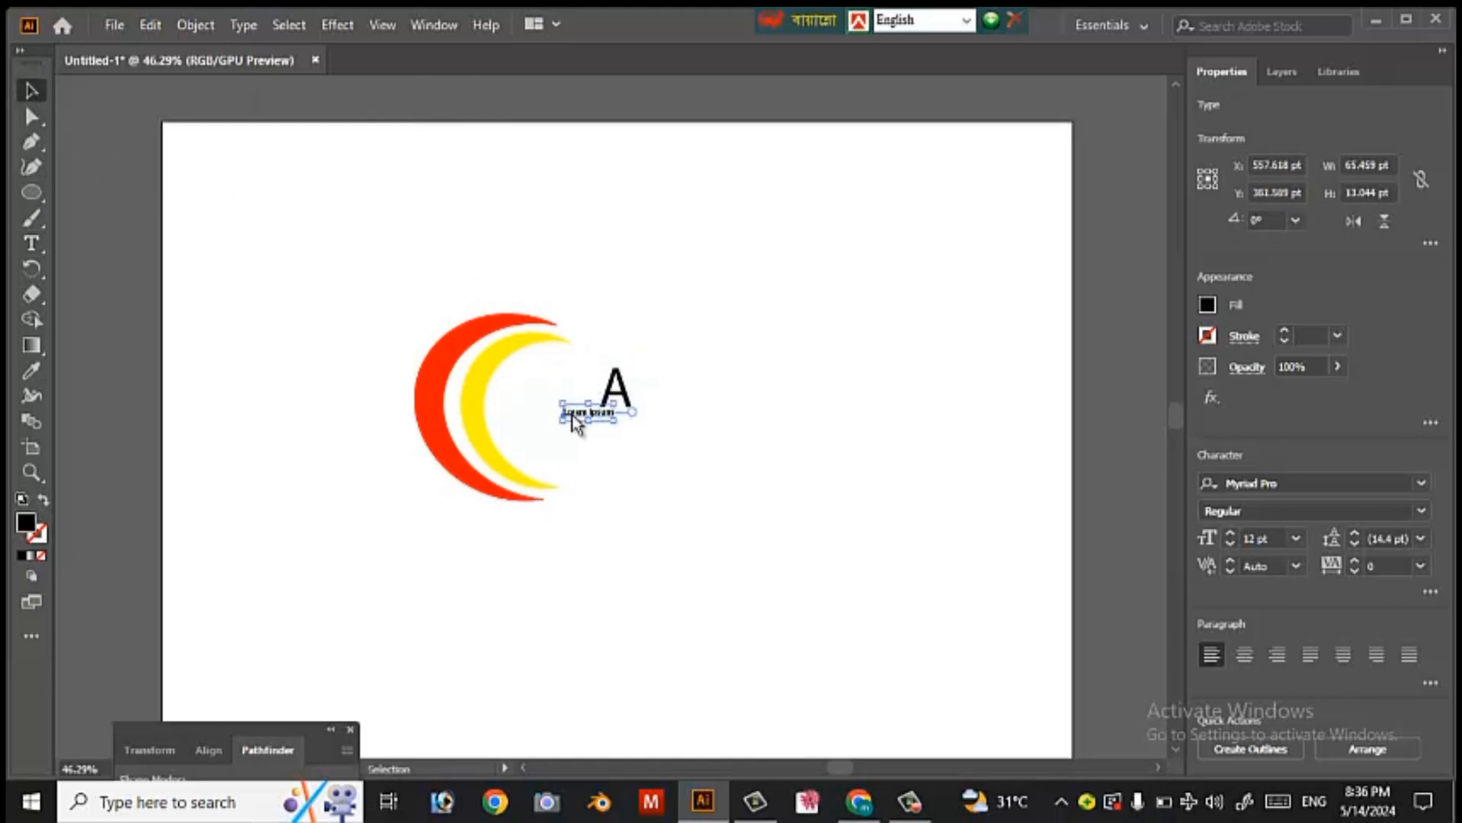
right_click(577, 416)
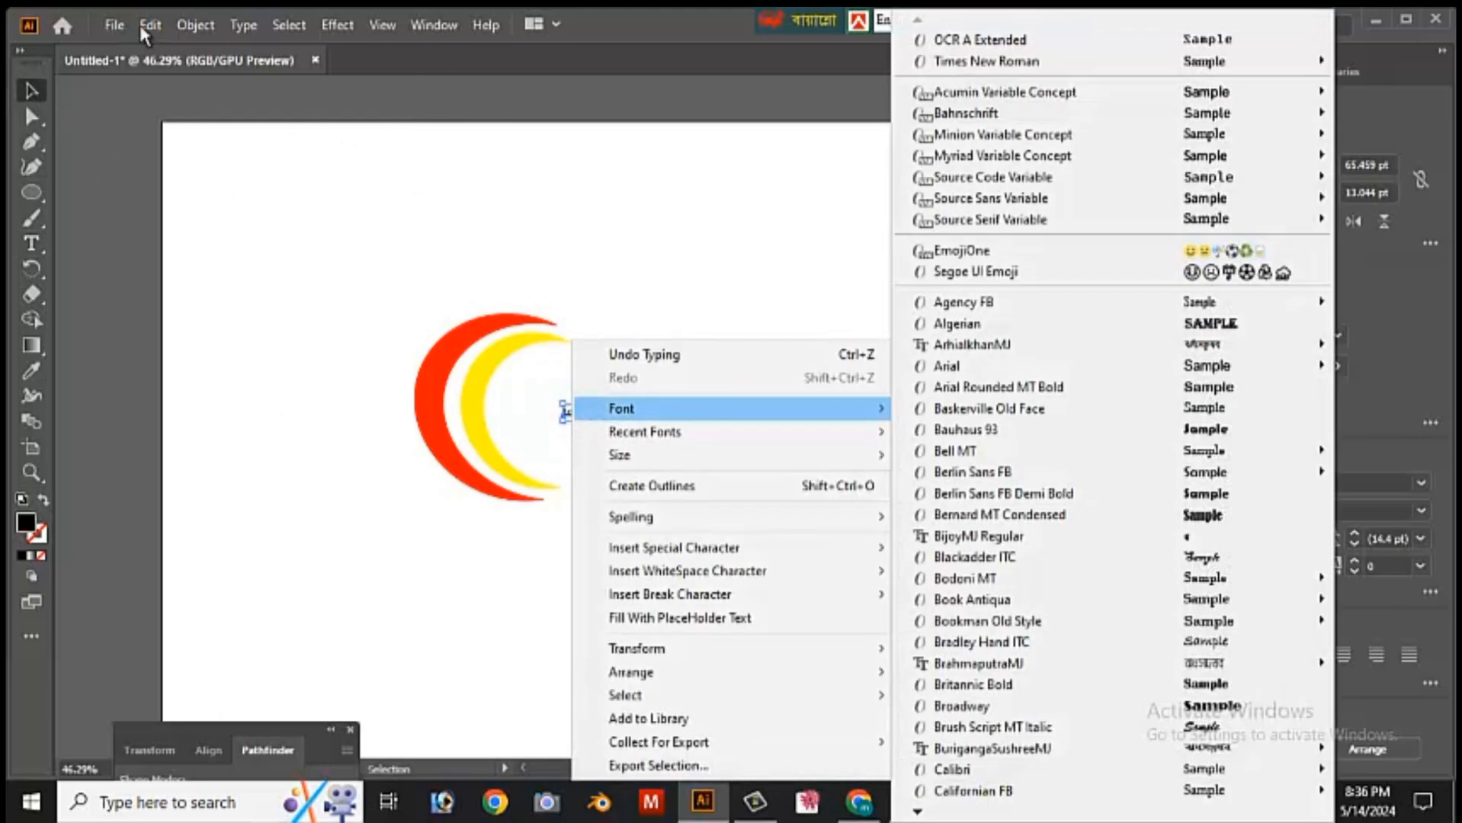
click(150, 25)
click(190, 101)
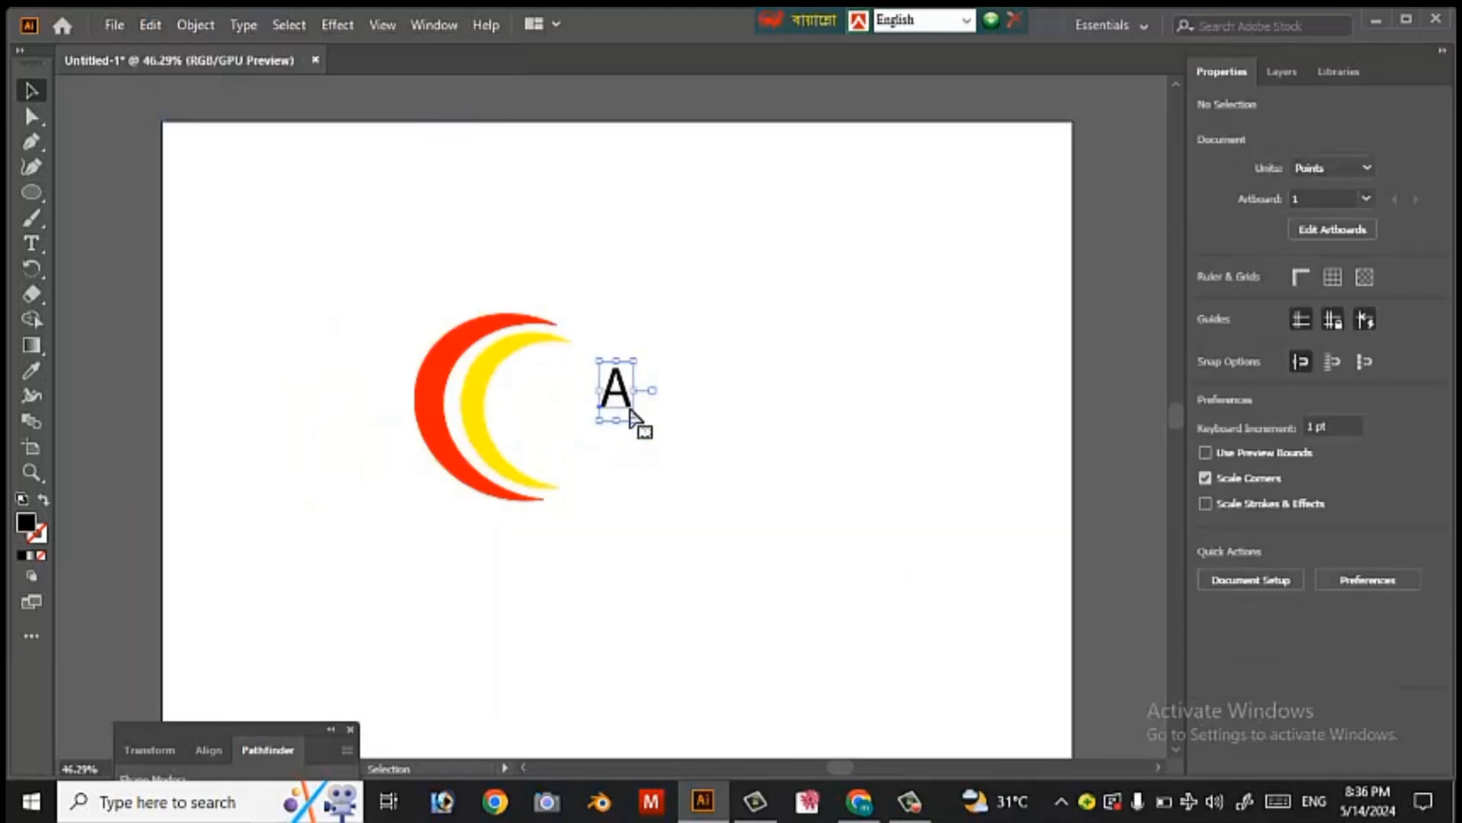
Step: Enlarge the letter A to about 175 × 204 pt and position it in the opening of the yellow crescent
drag(635, 422, 728, 484)
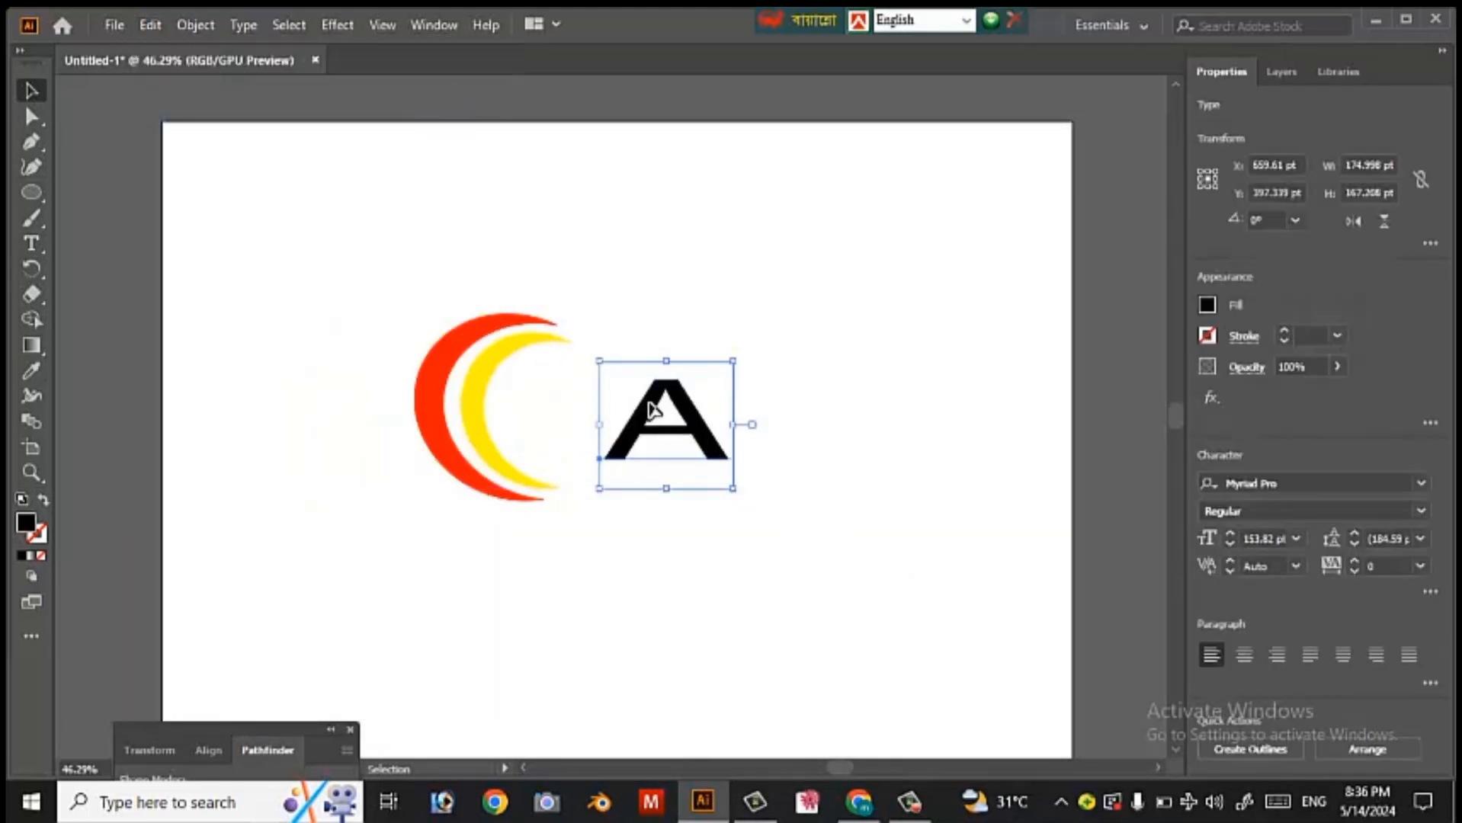
drag(648, 410, 553, 393)
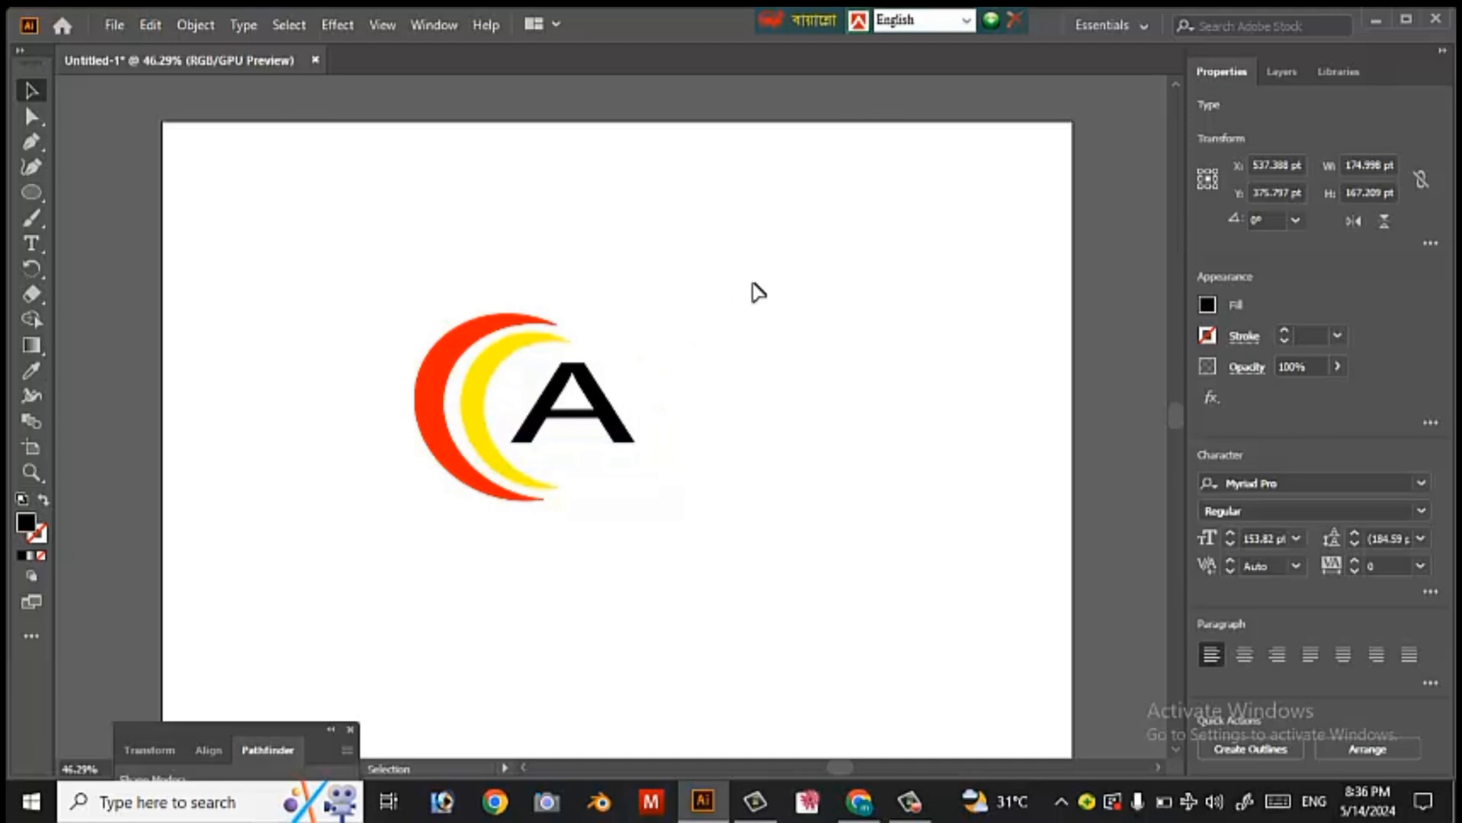
click(777, 263)
click(581, 383)
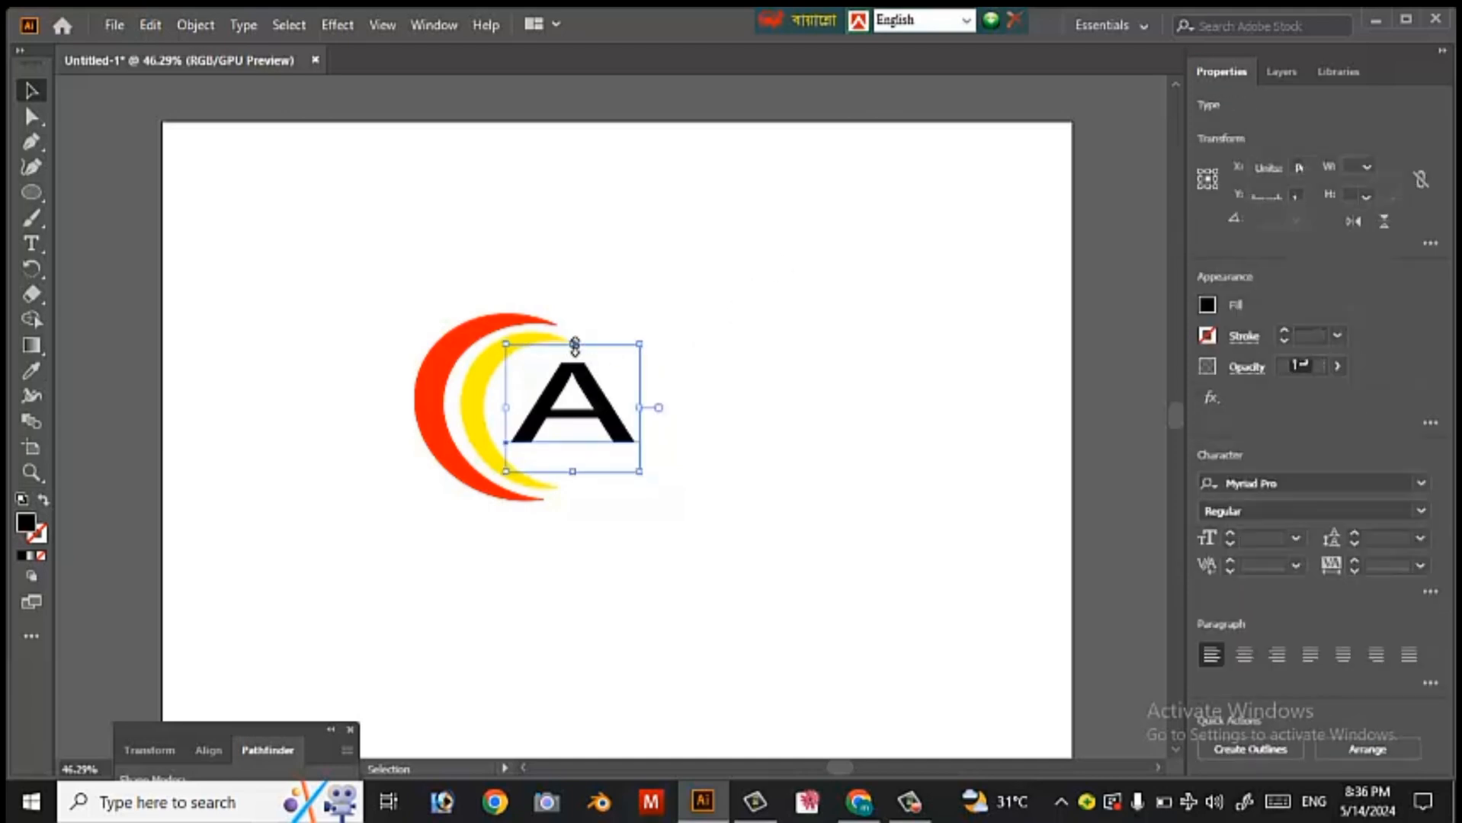
drag(574, 344, 591, 327)
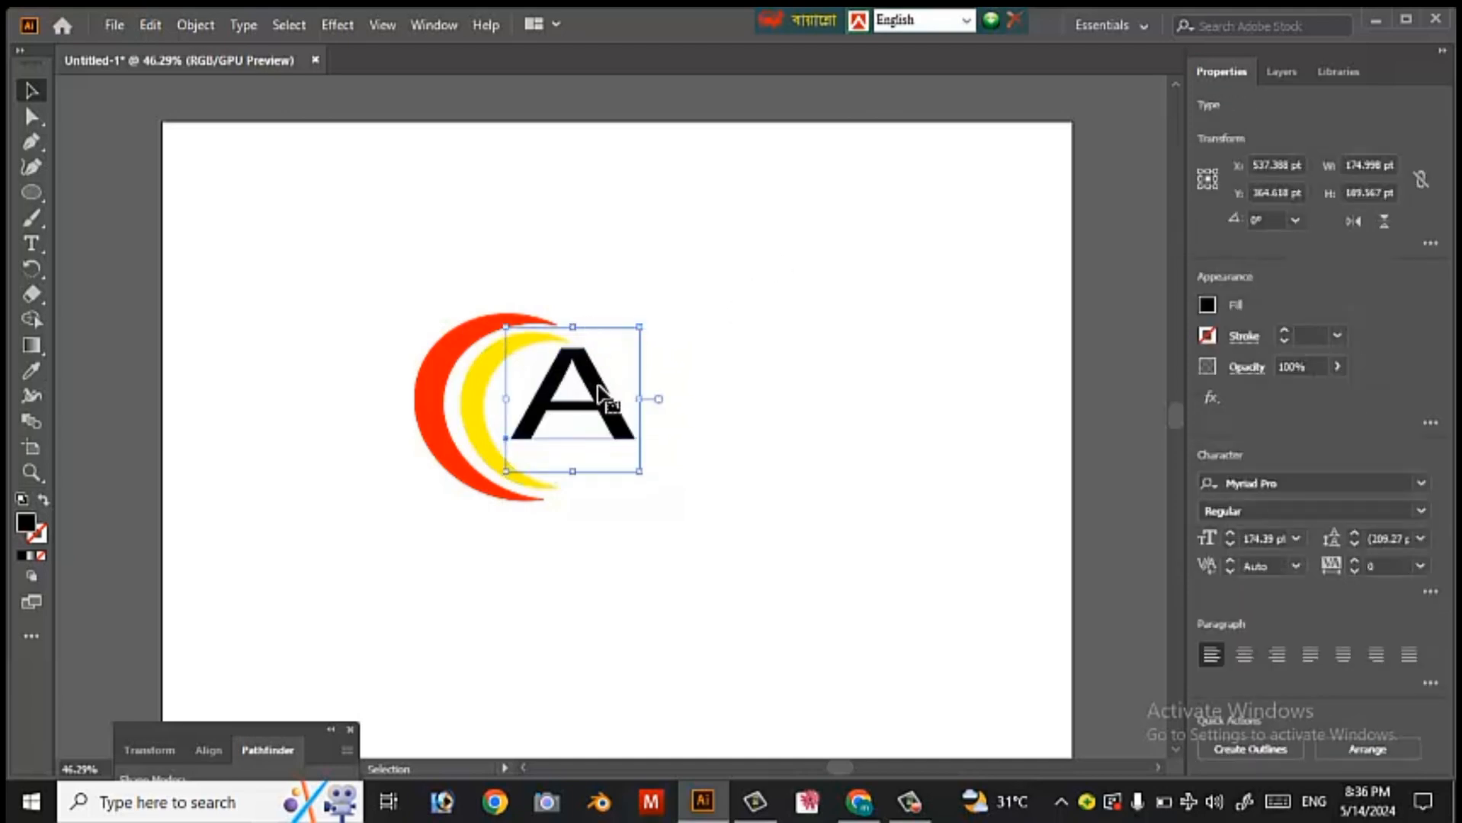
drag(638, 474, 641, 486)
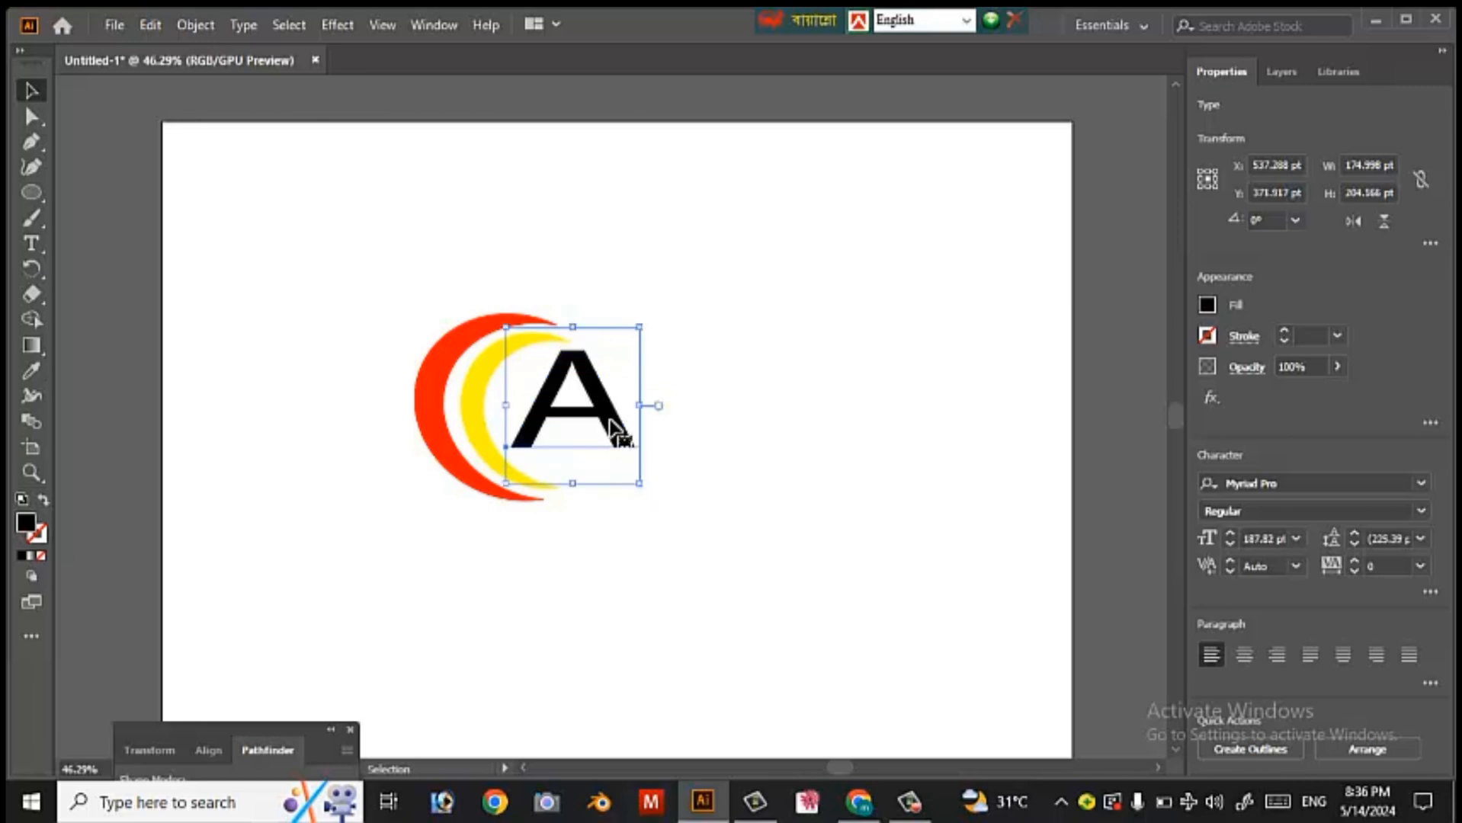
drag(604, 428, 619, 453)
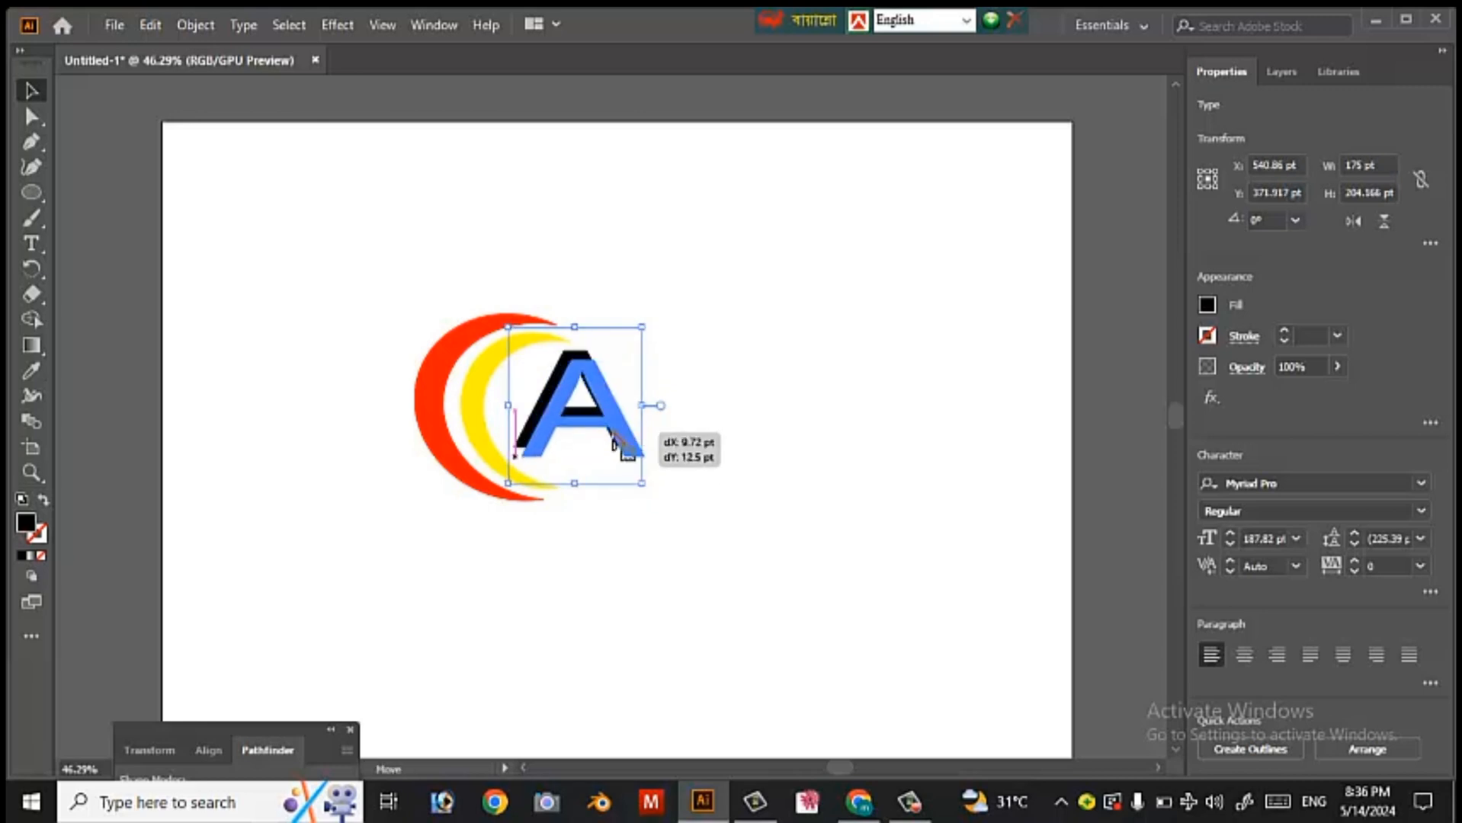
Step: Convert the letter A to outlines and create an Offset Path around it
right_click(617, 455)
click(675, 492)
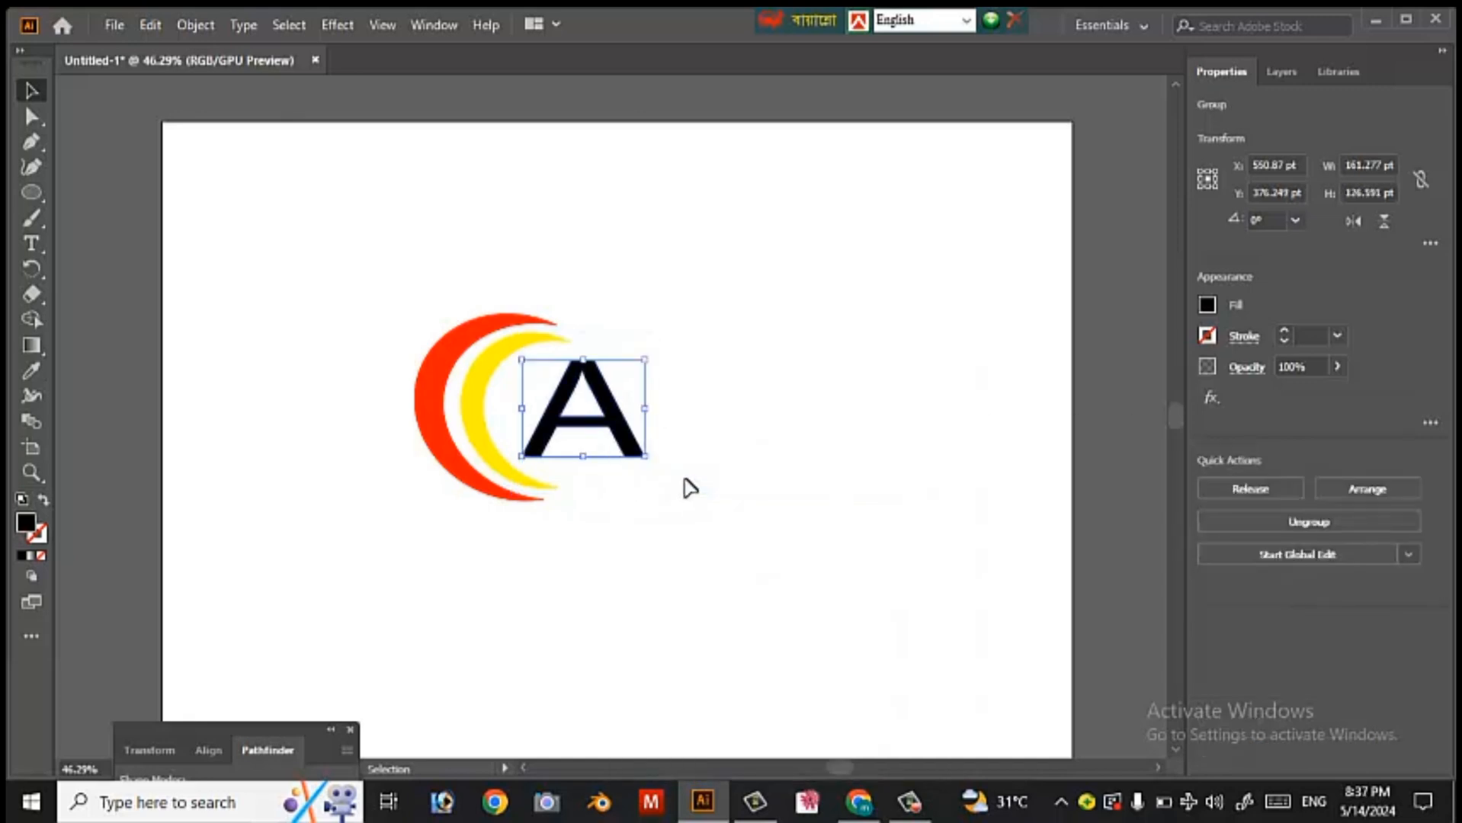
click(195, 25)
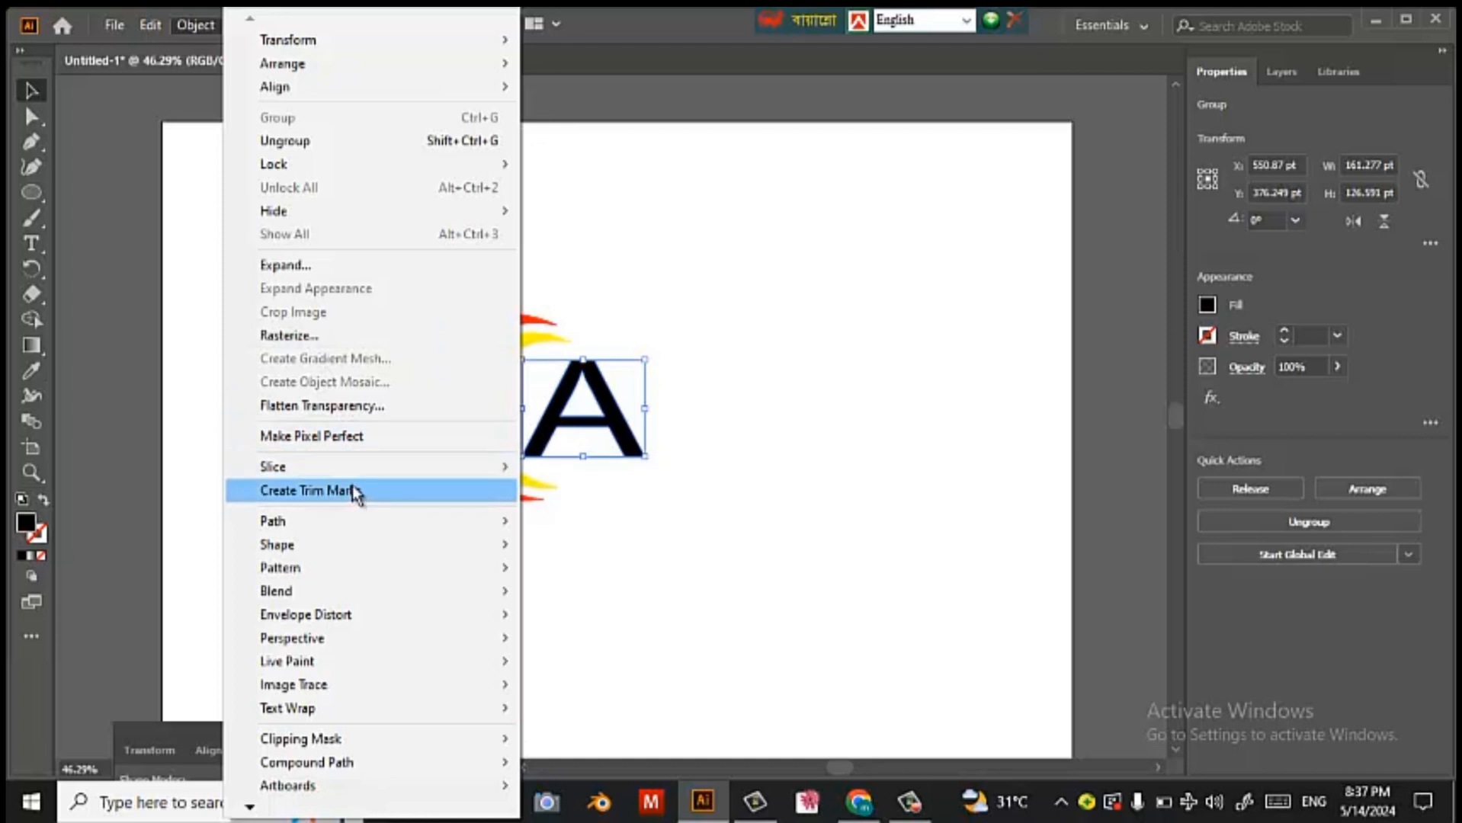
mouse_move(352, 522)
click(619, 602)
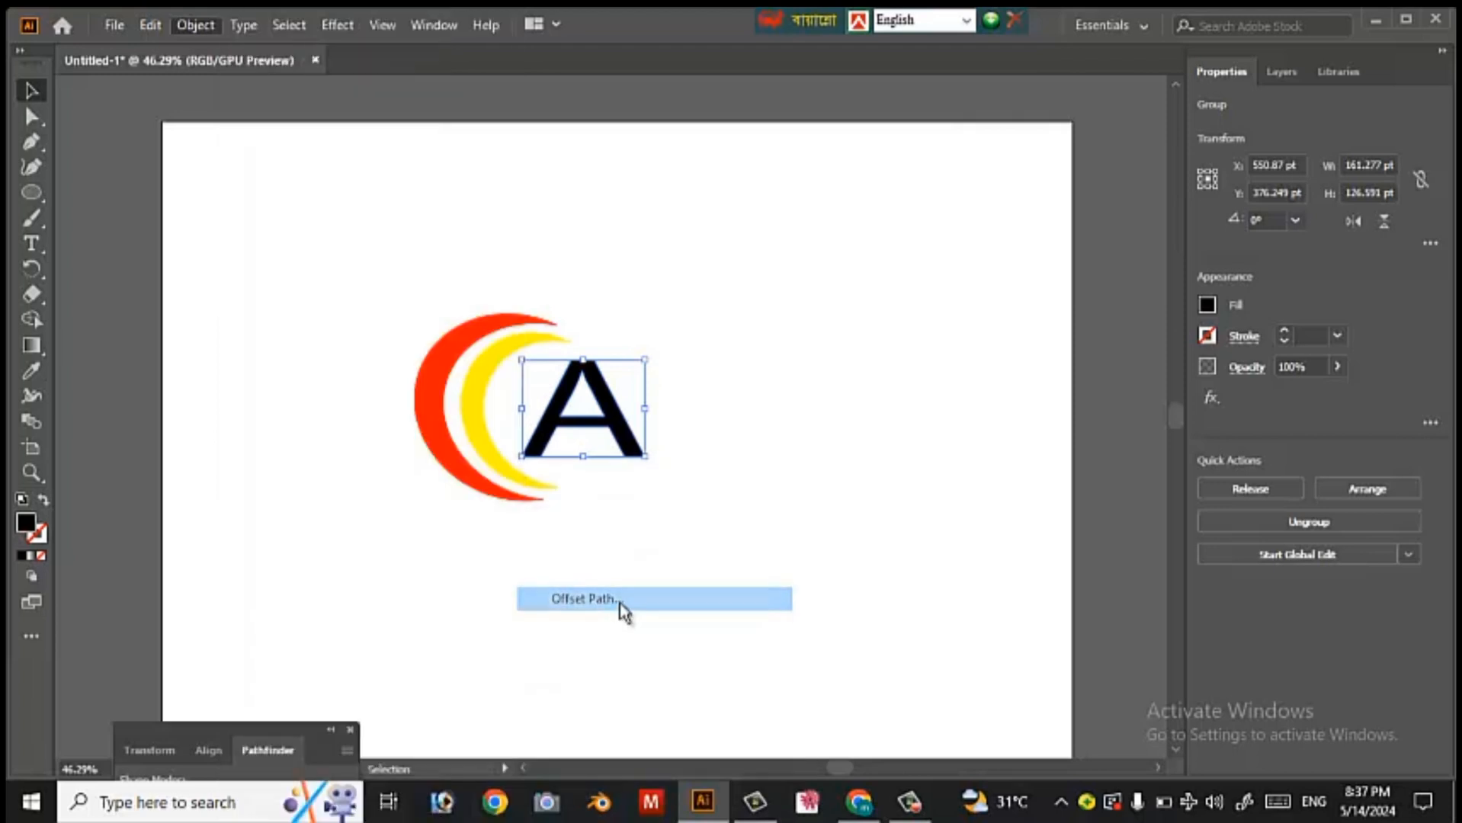
click(734, 457)
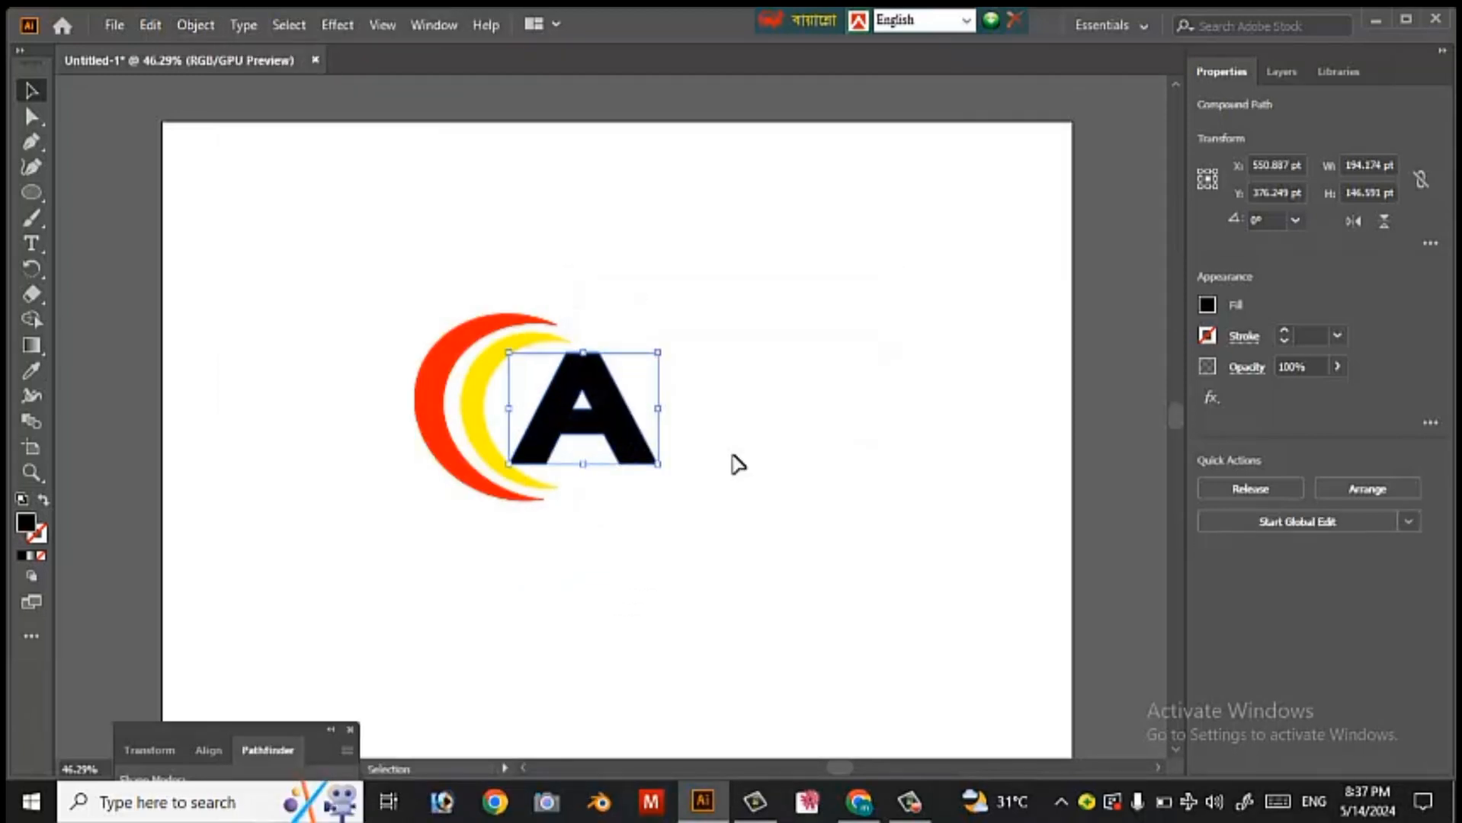
Step: Fill the outlined letter A and its offset shape with green
right_click(610, 415)
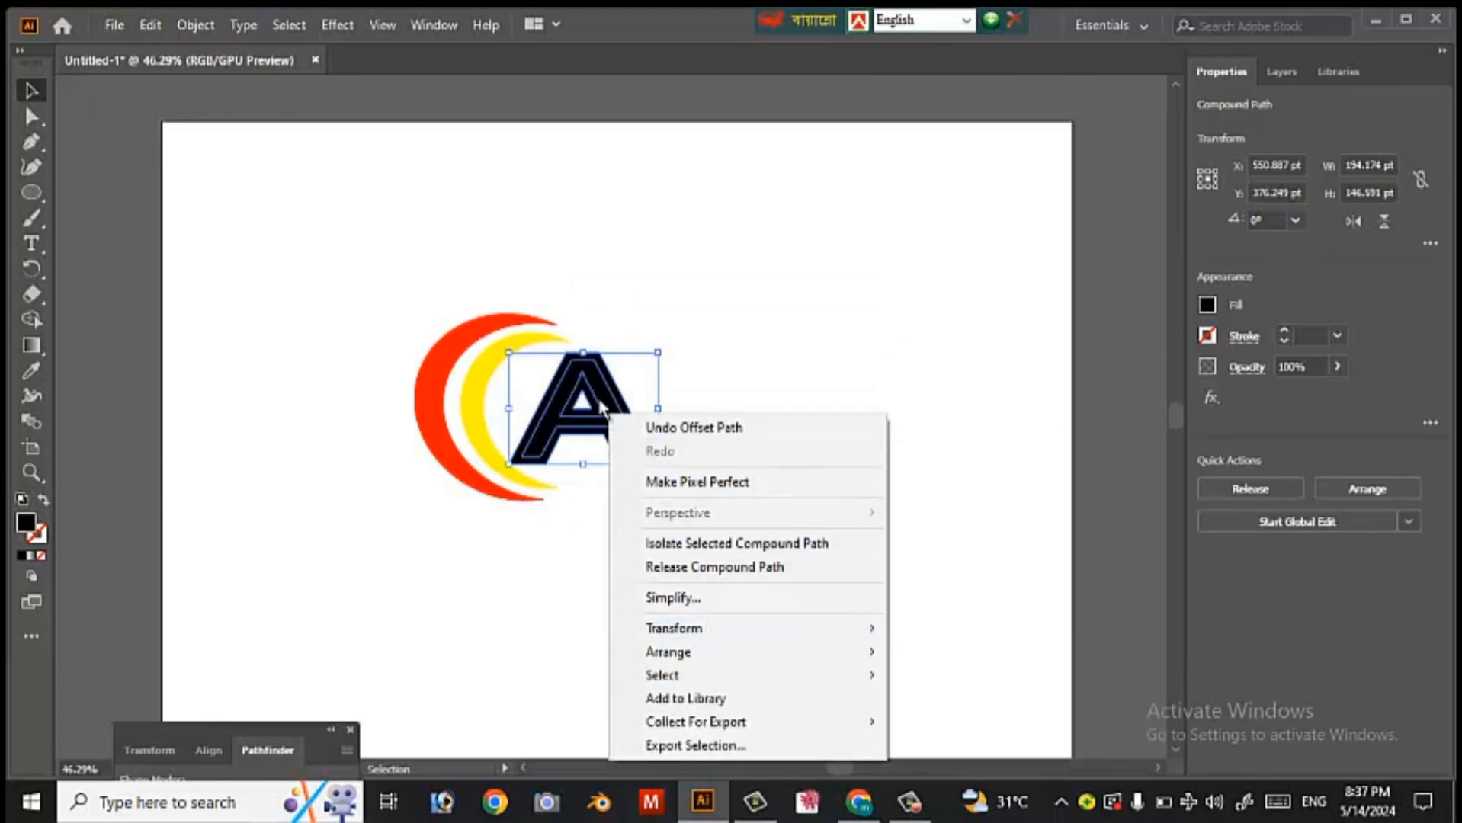
click(656, 303)
click(617, 405)
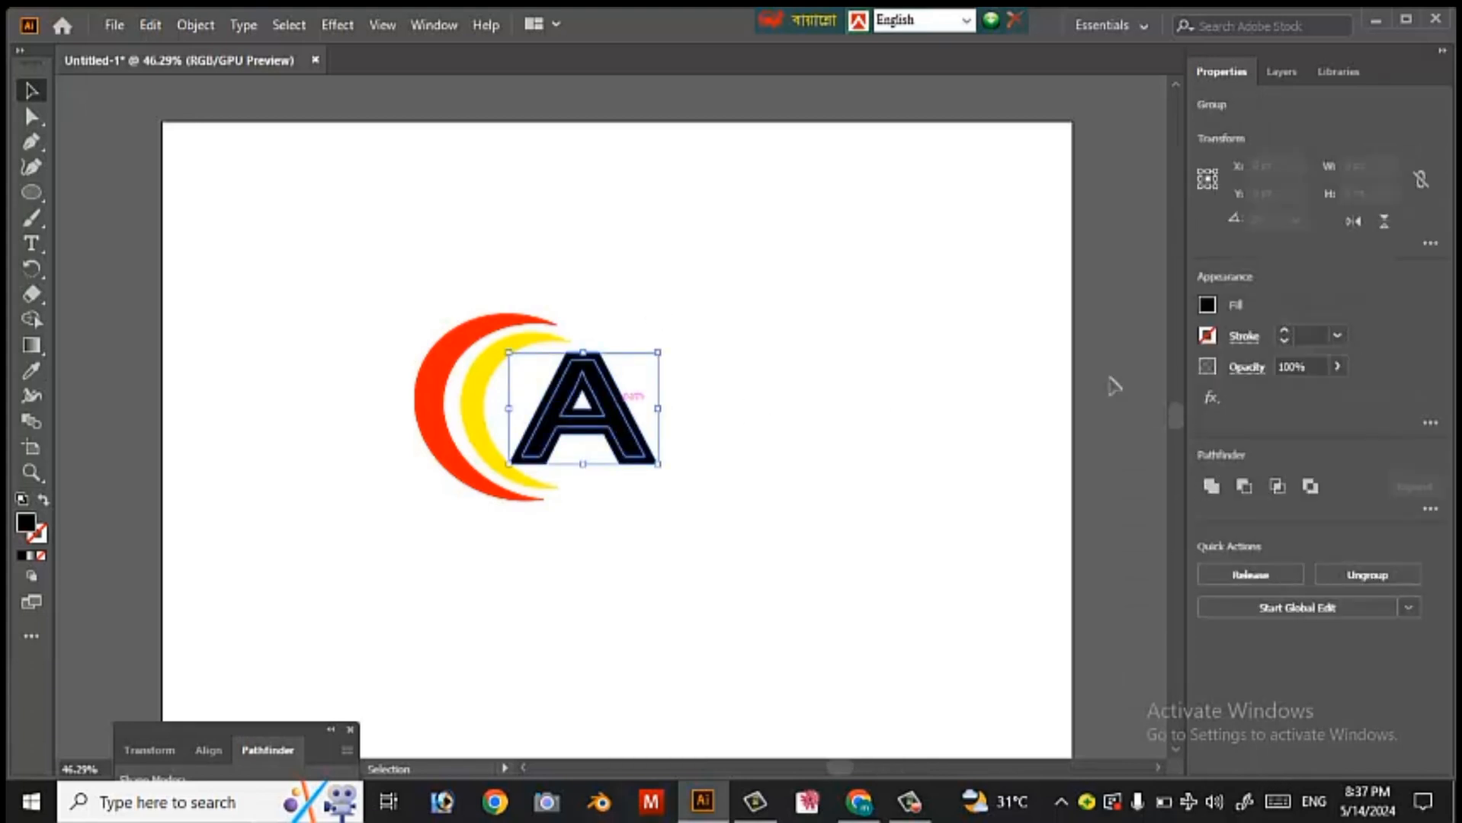
click(1207, 305)
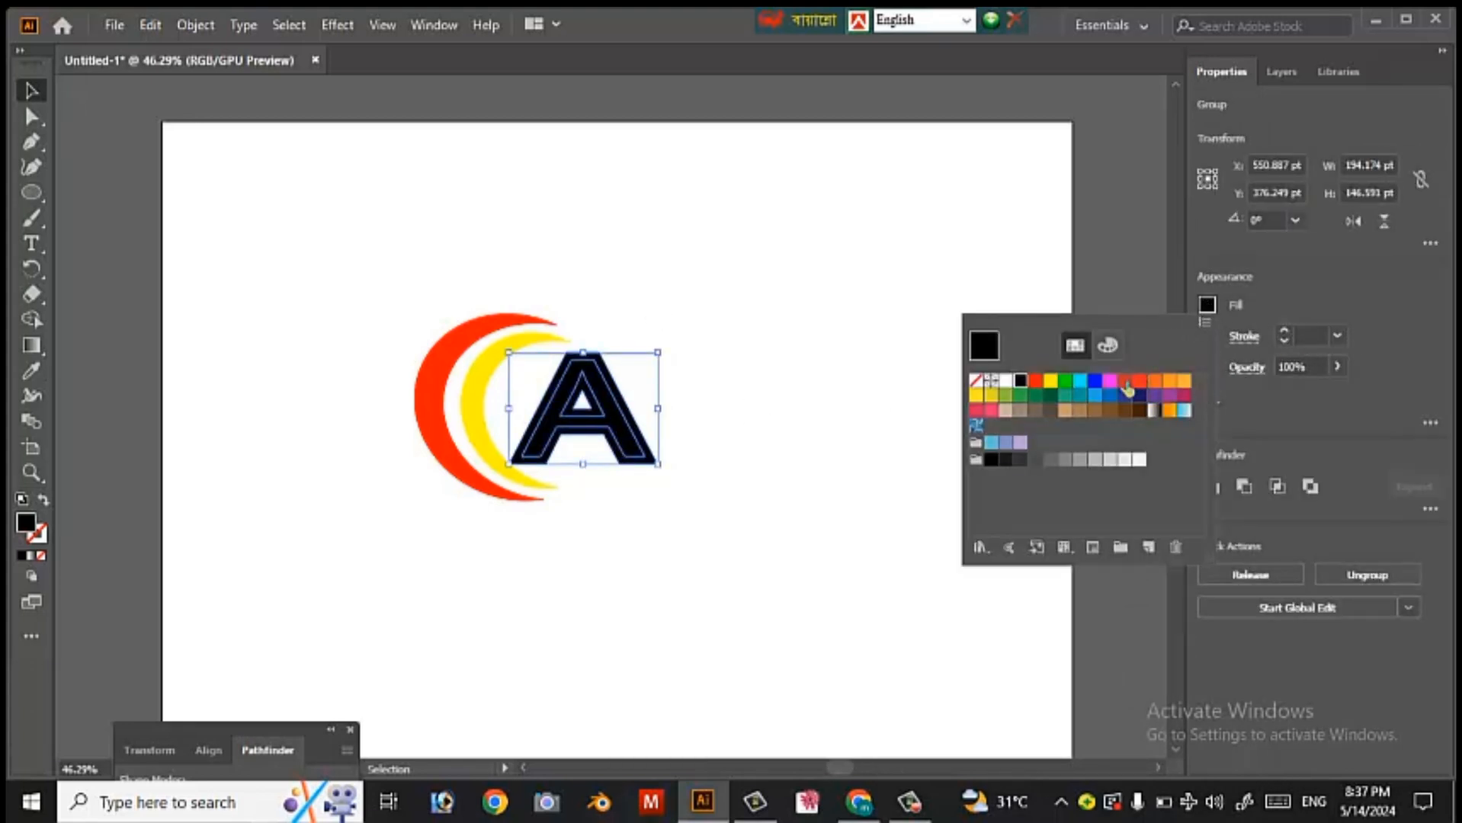
click(1064, 385)
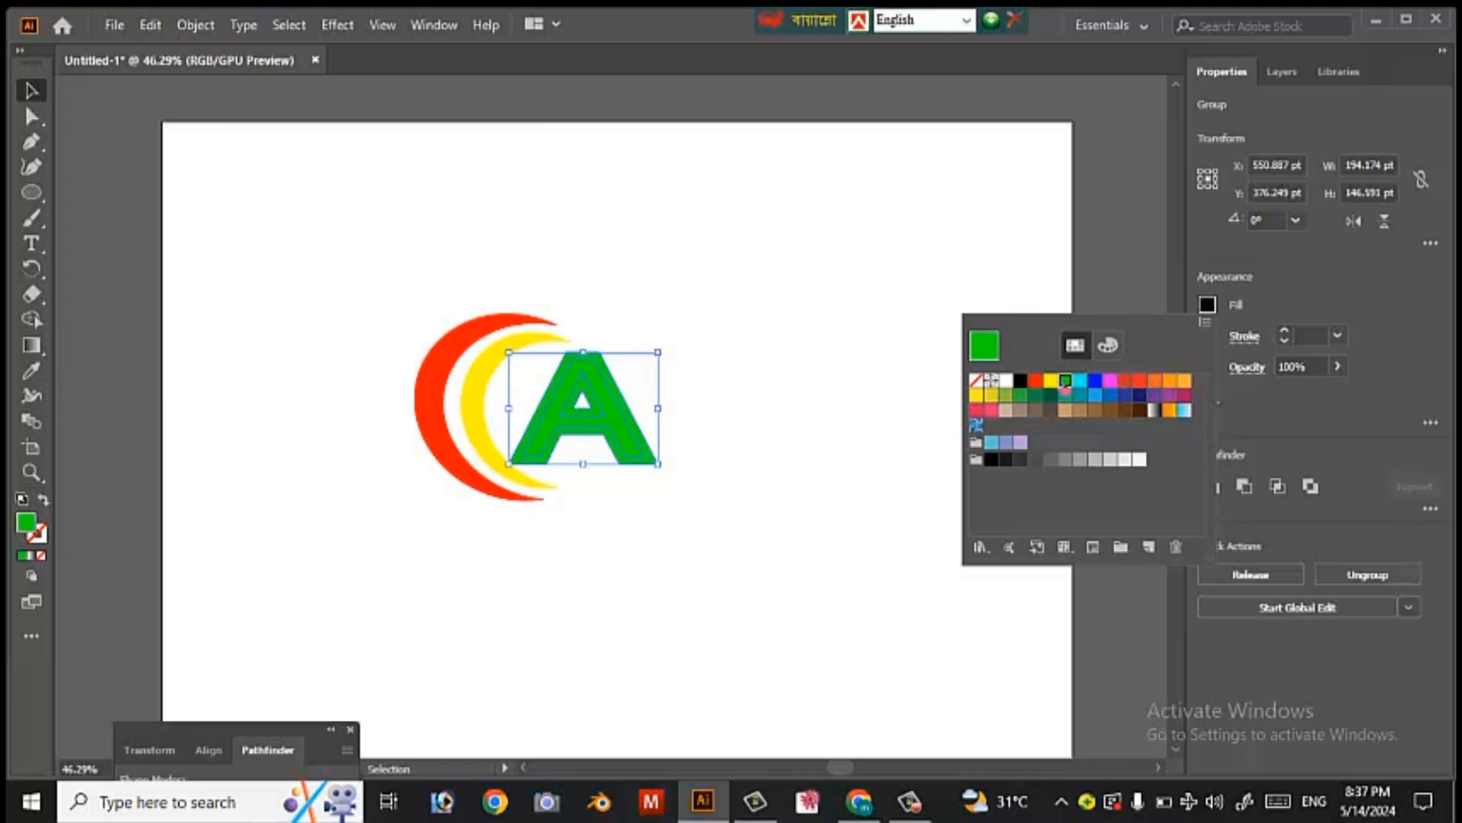
Step: Ungroup the letter A from its offset shape and fill only the inner letter with red-orange
right_click(626, 413)
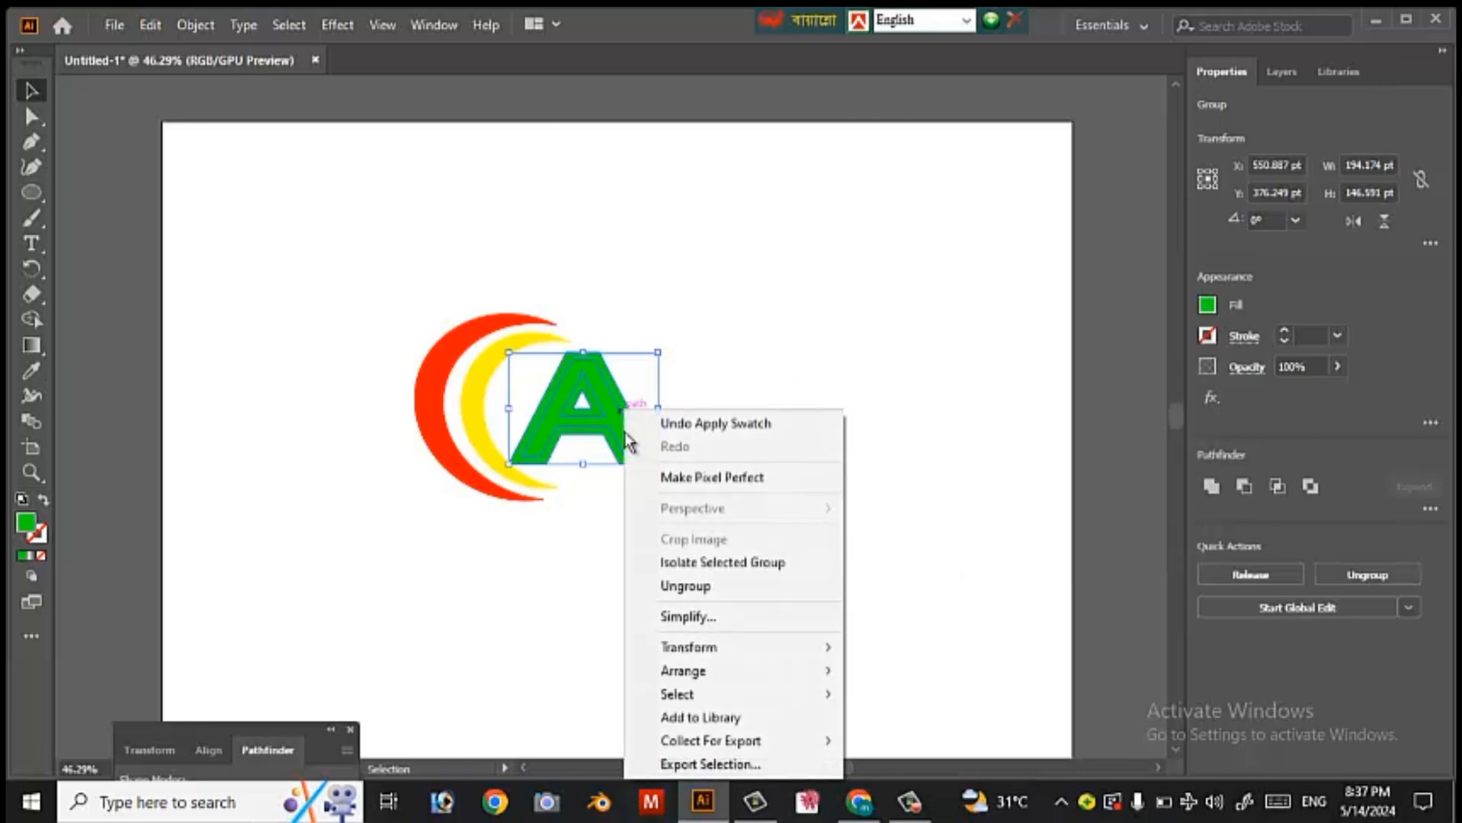
click(692, 587)
click(640, 417)
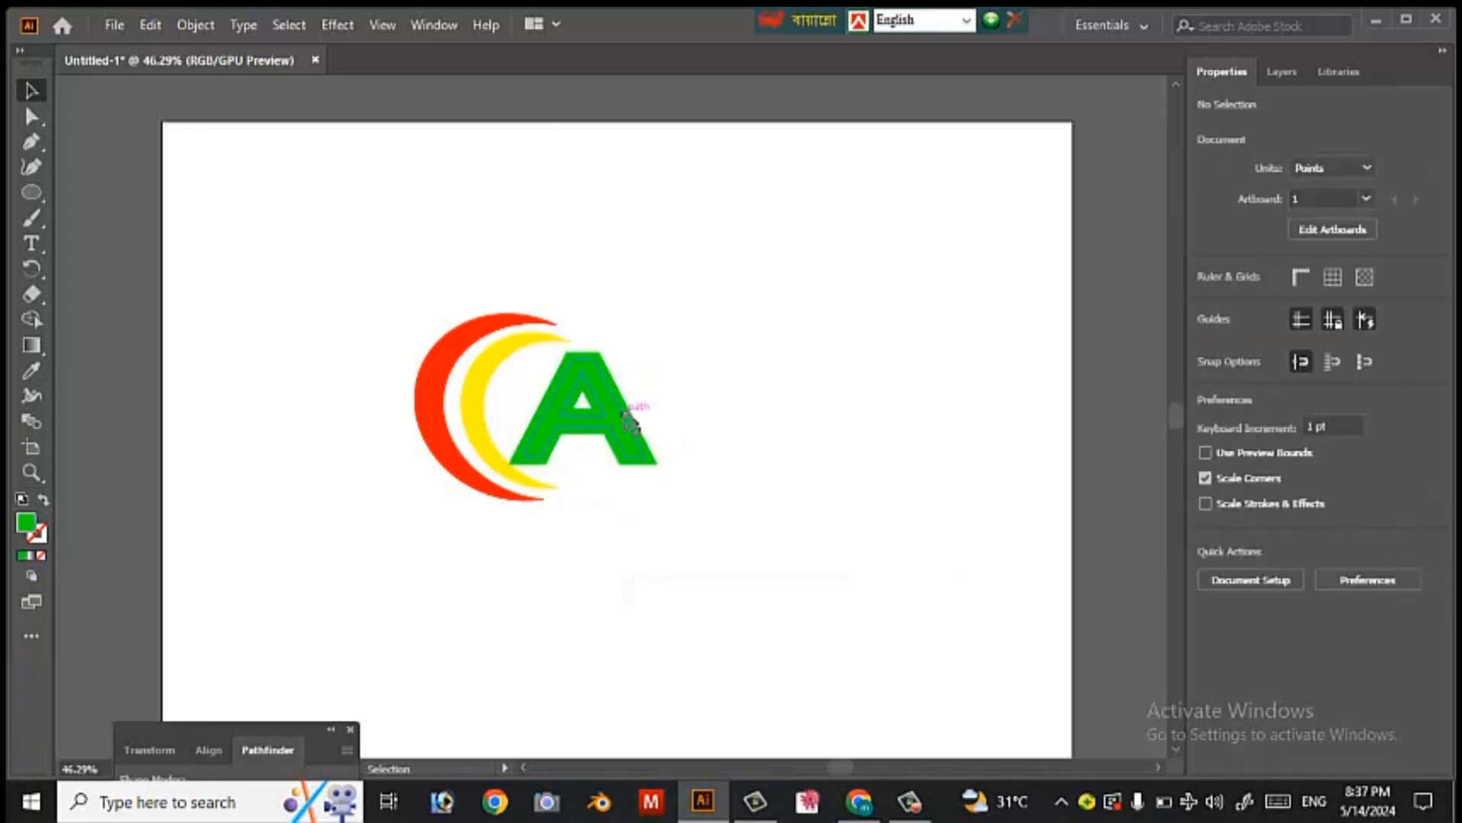
click(631, 428)
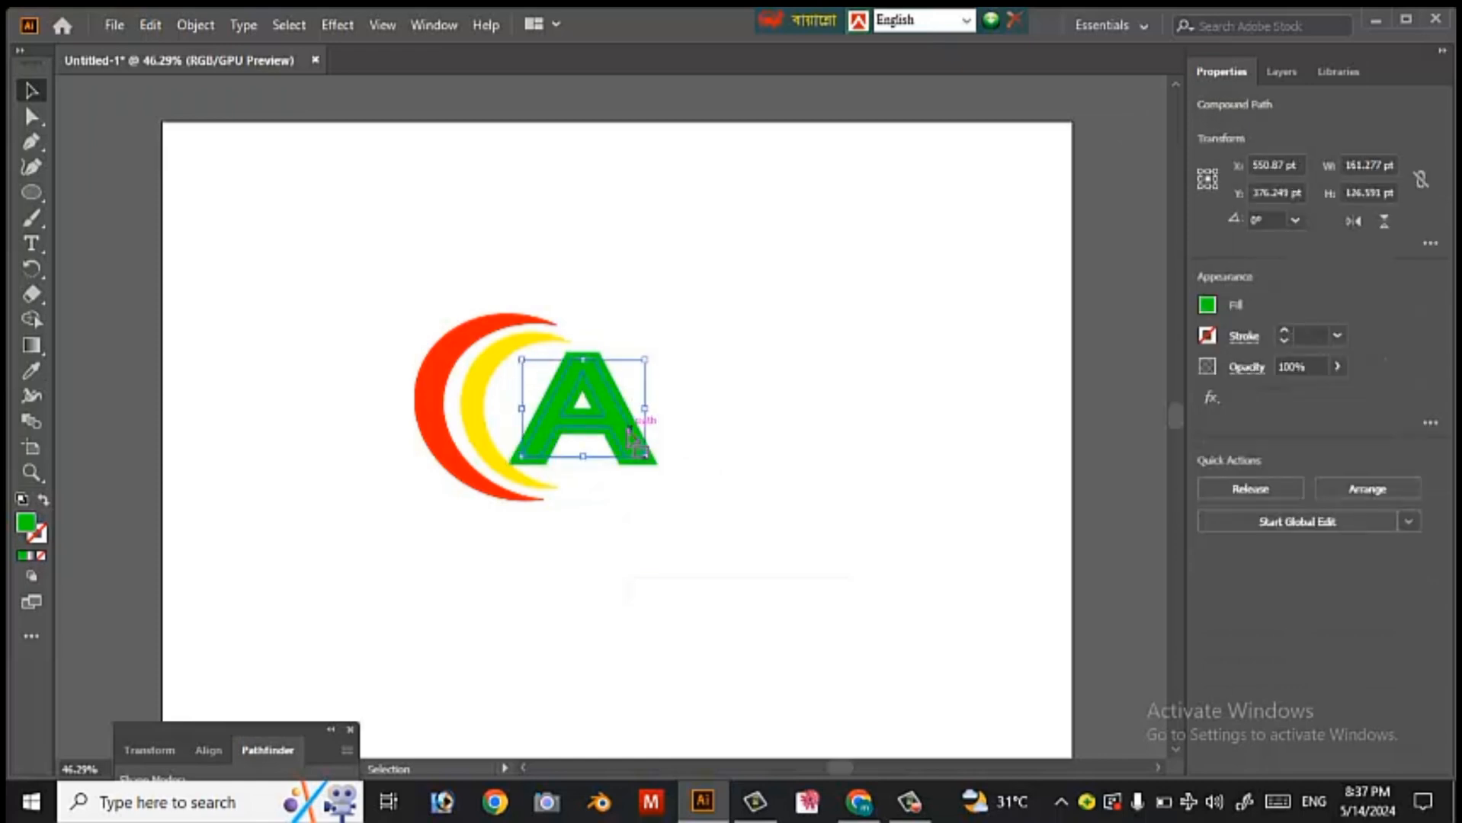
click(1207, 307)
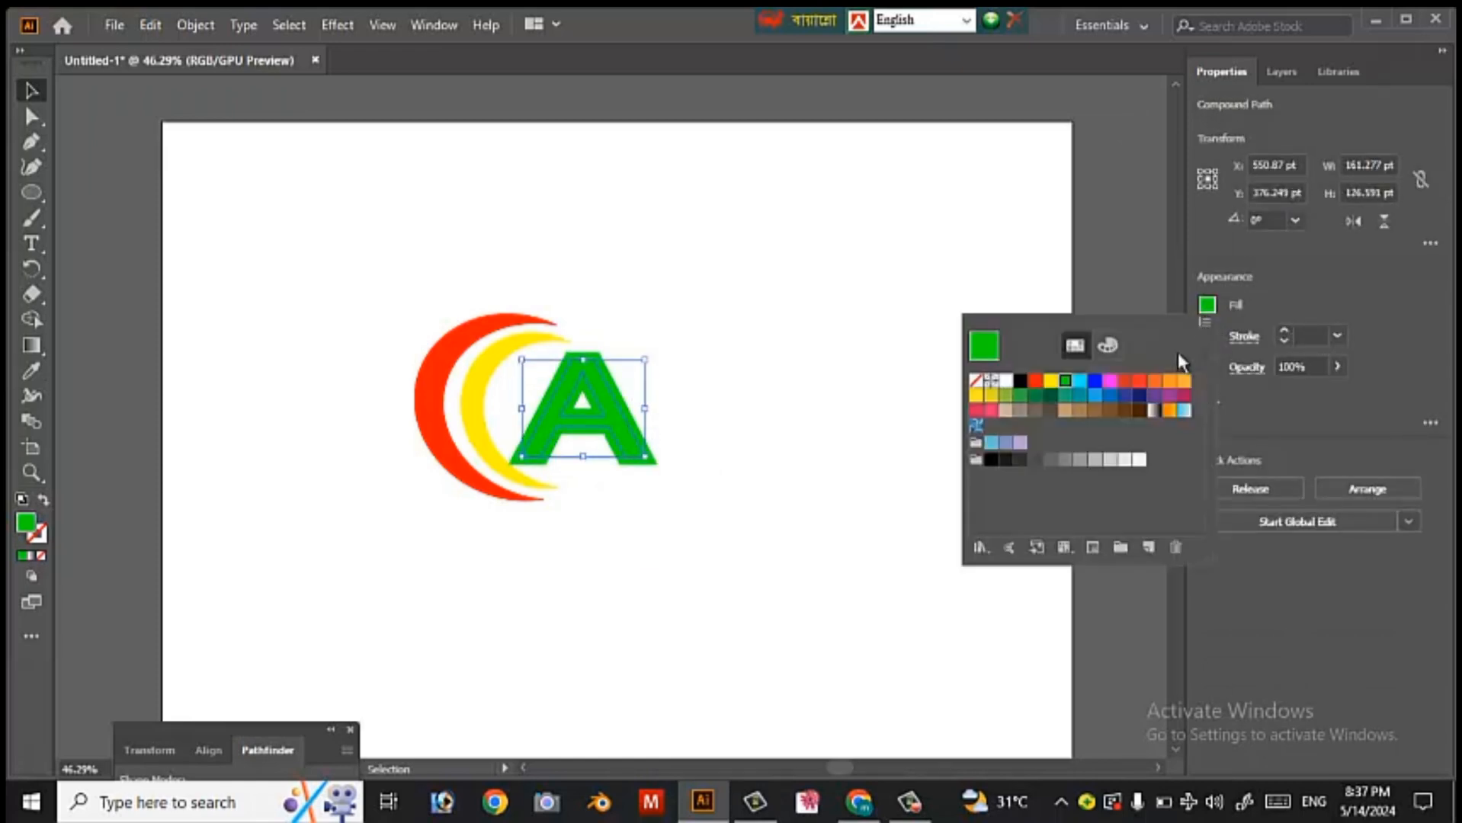
click(1139, 382)
click(731, 375)
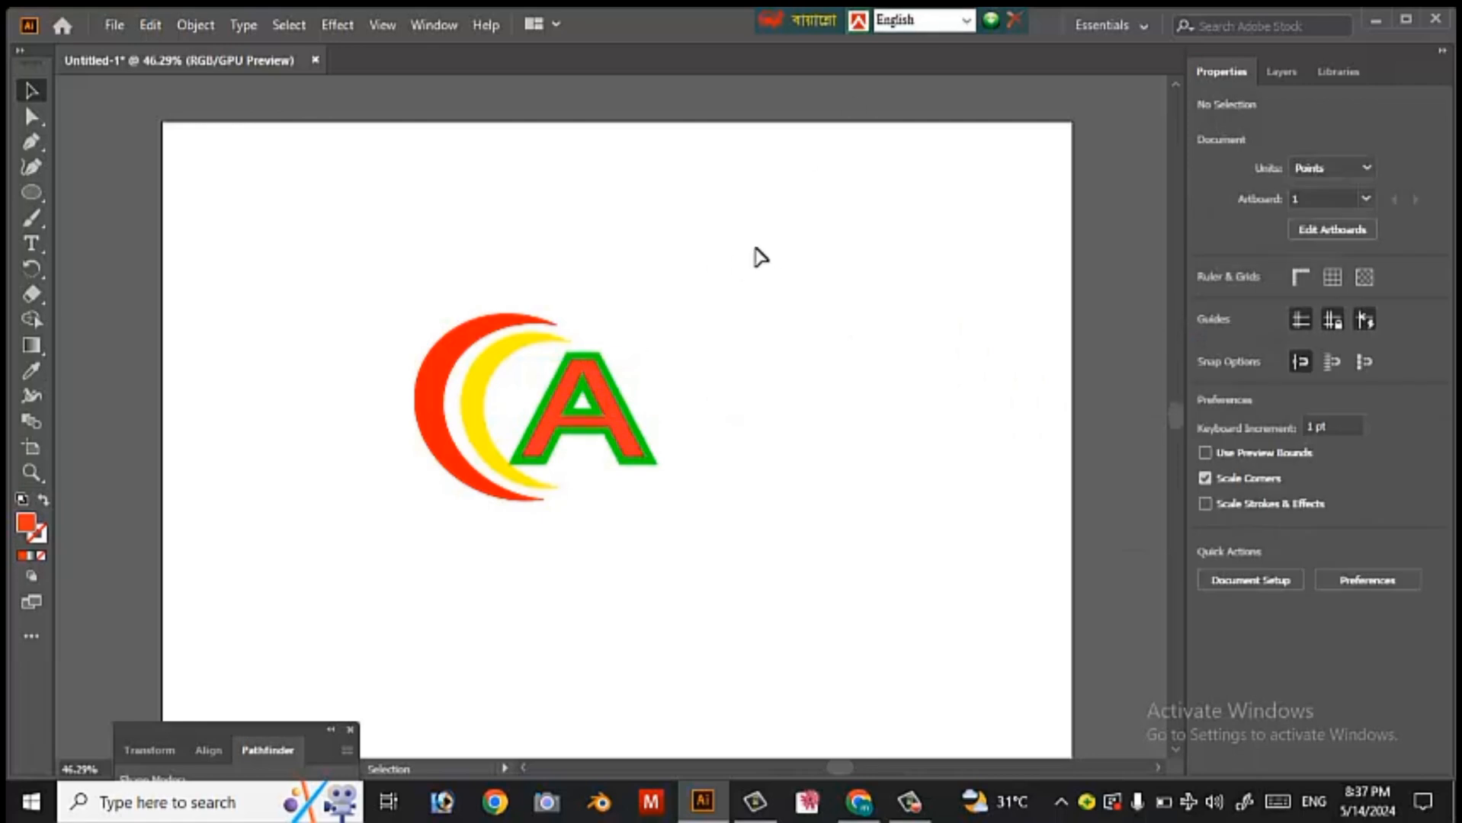
Step: Group both crescents with the two-tone letter A and move the group to the middle of the artboard's width
drag(743, 241, 418, 576)
right_click(465, 480)
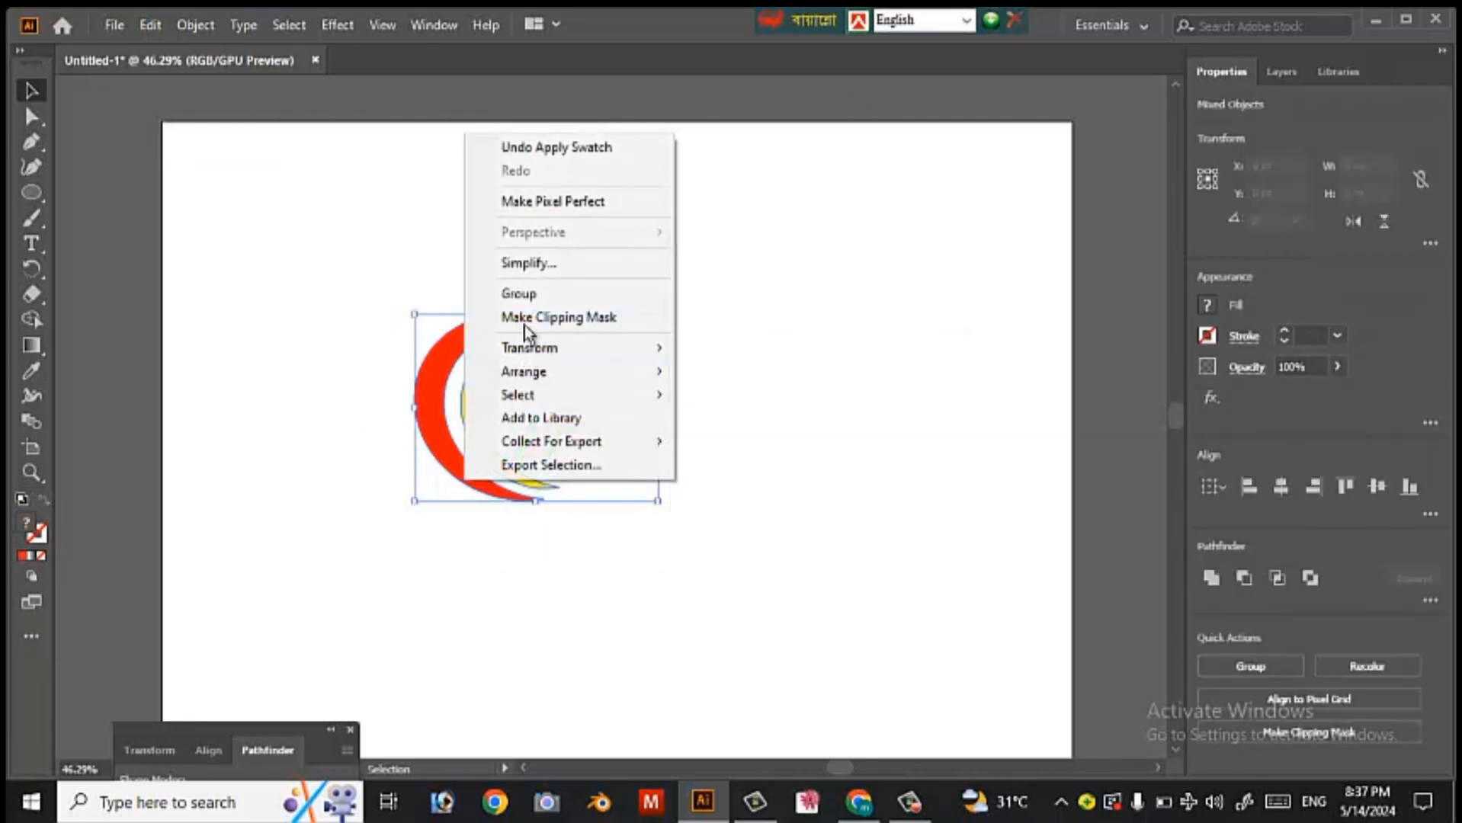
click(519, 293)
drag(537, 343, 782, 394)
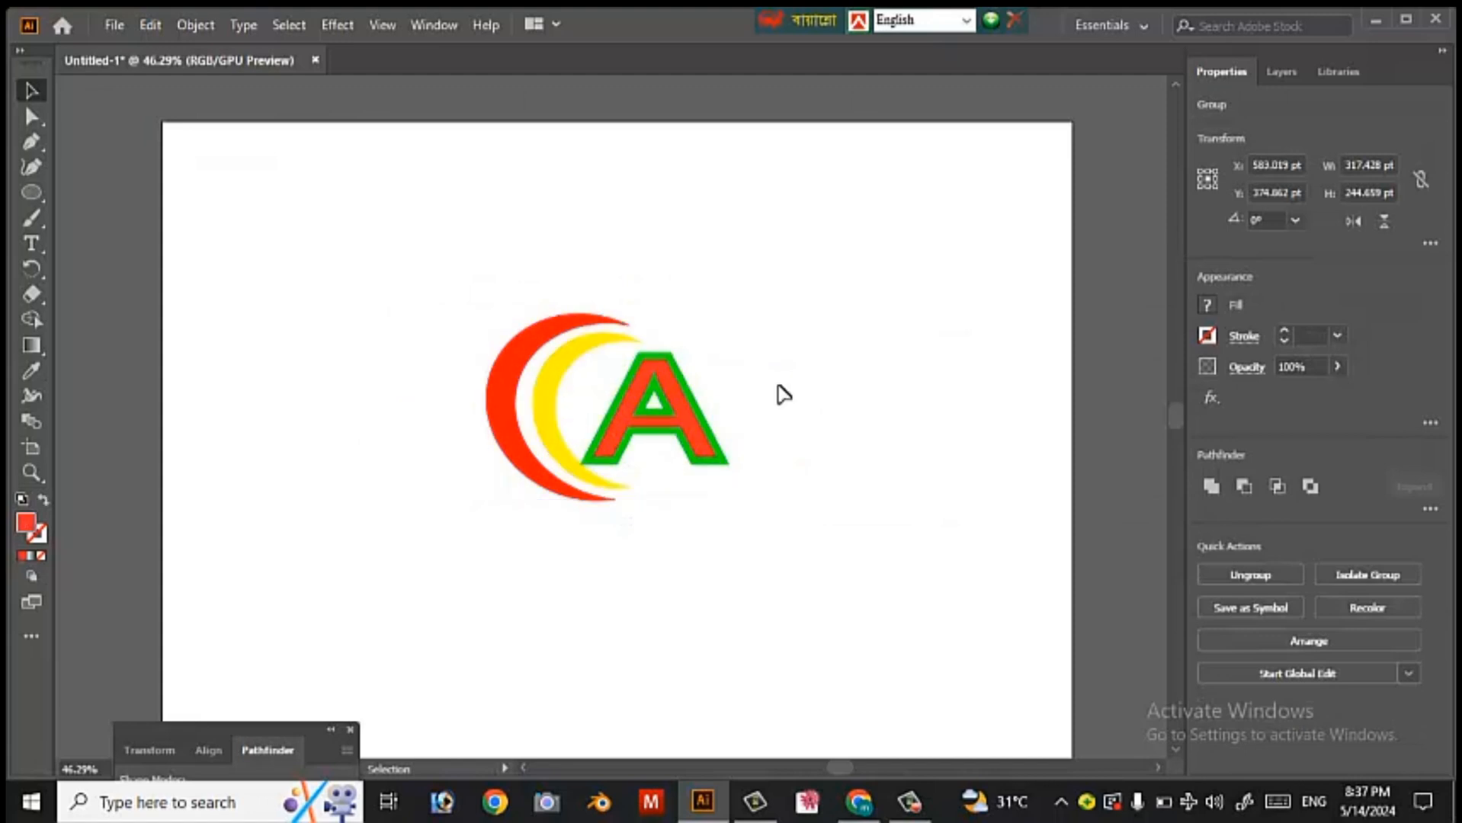
click(783, 413)
click(909, 802)
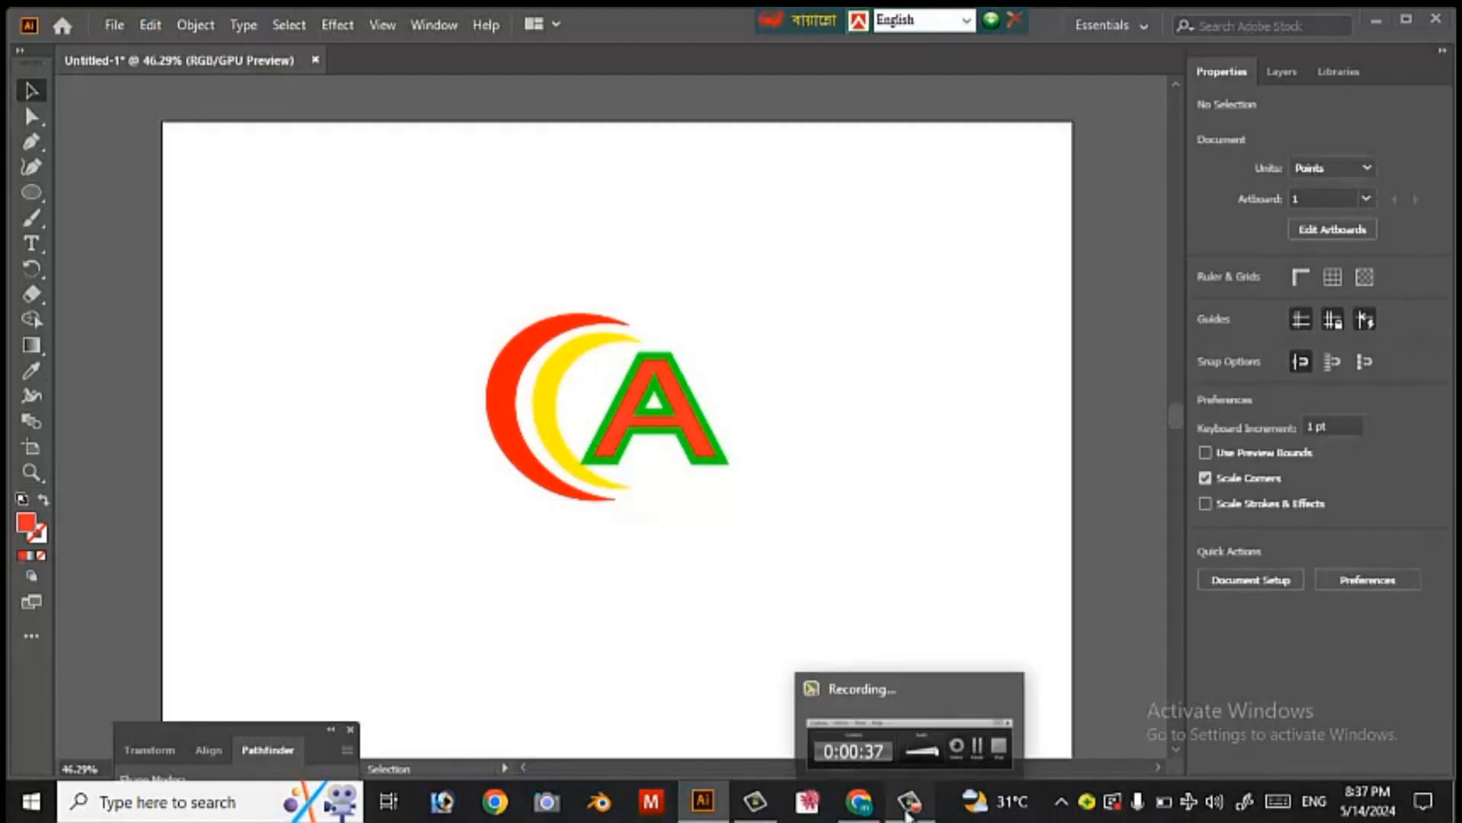